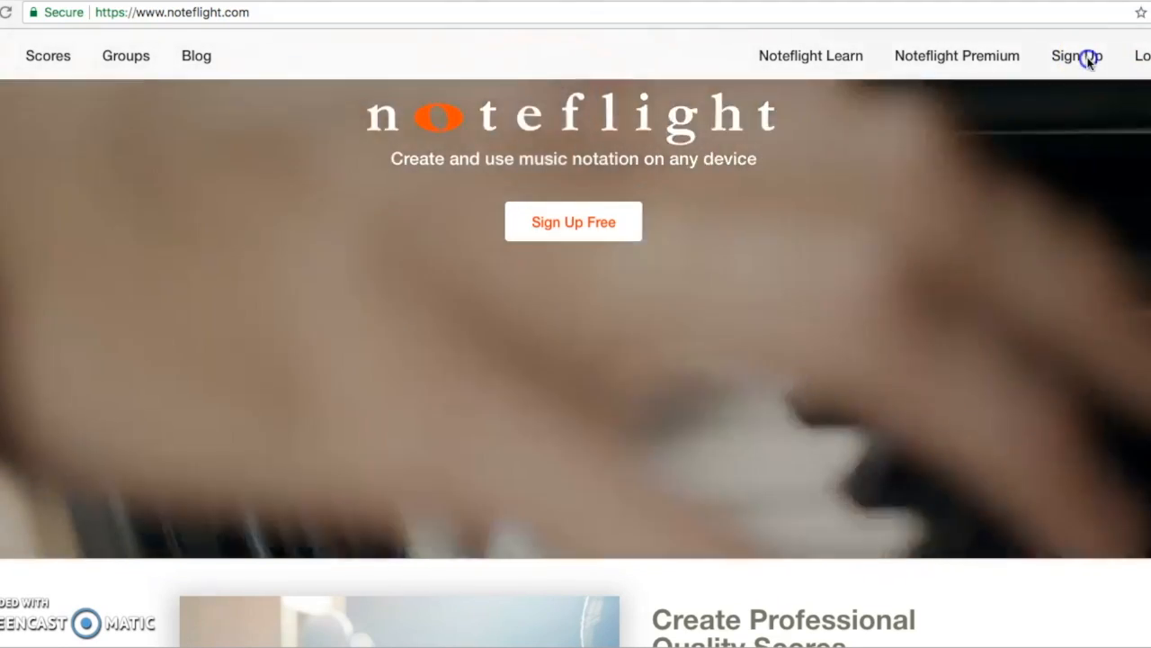
Step: Dismiss the sign-up form and log in with the account e-mail and password
left_click(1082, 57)
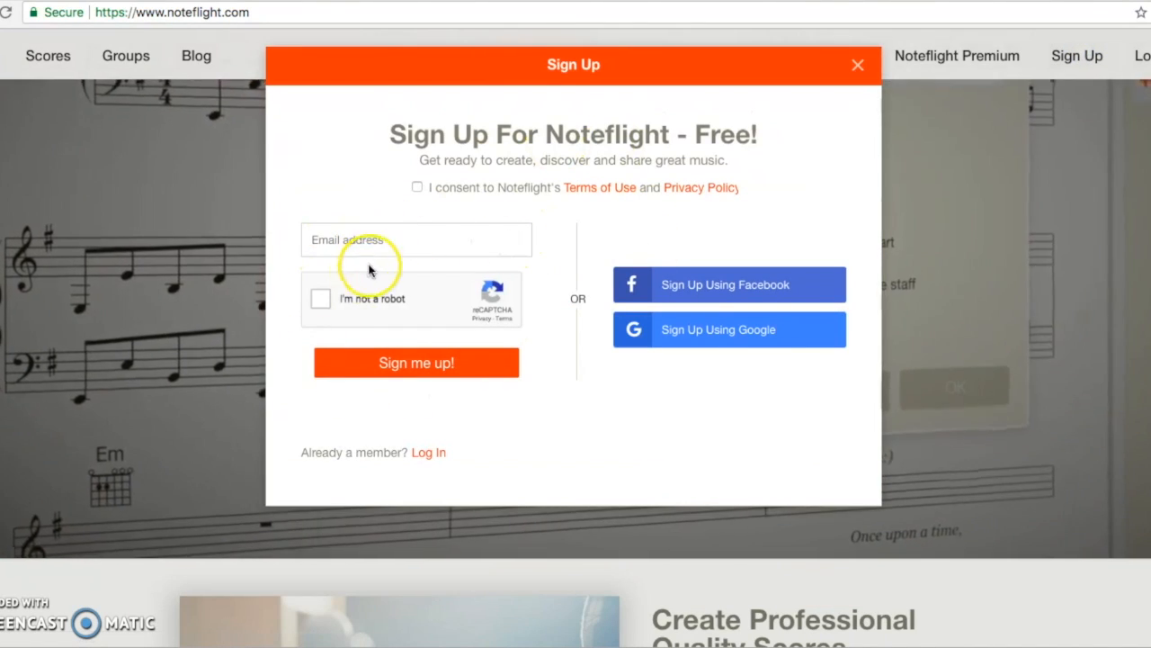
left_click(858, 65)
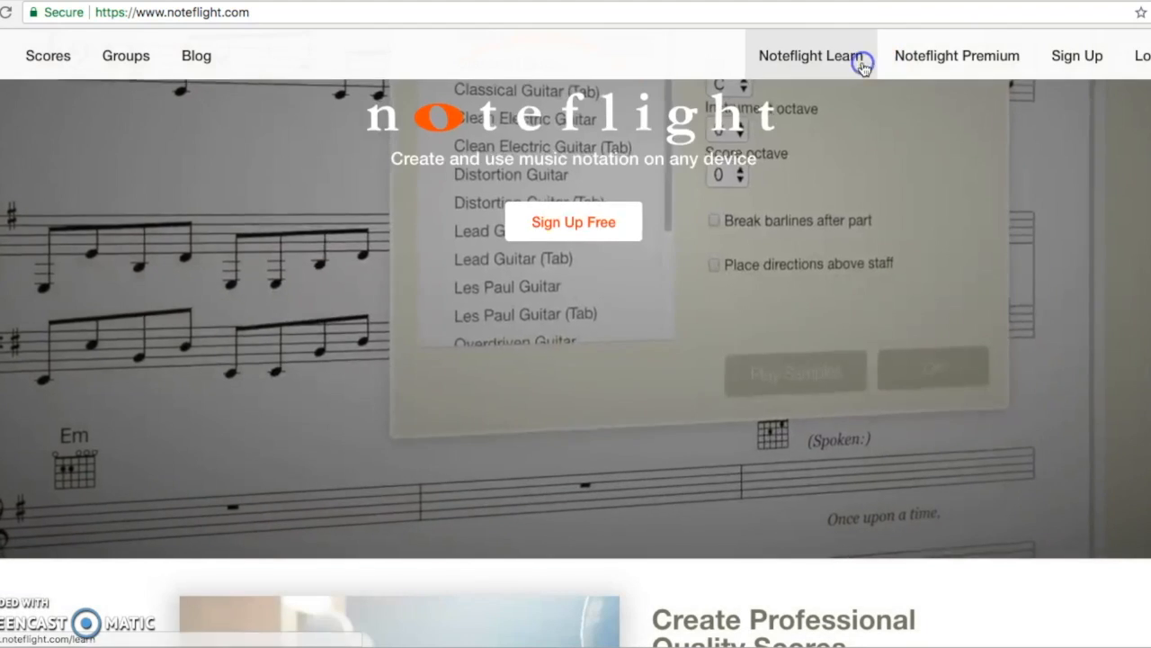
left_click(1139, 55)
left_click(404, 113)
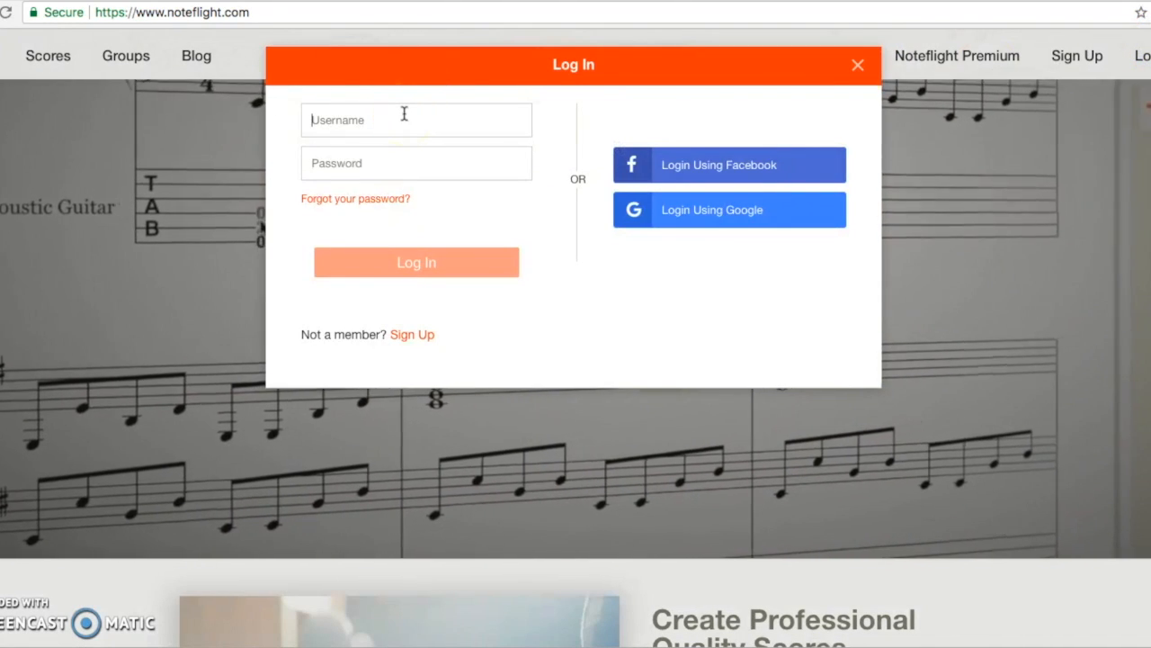
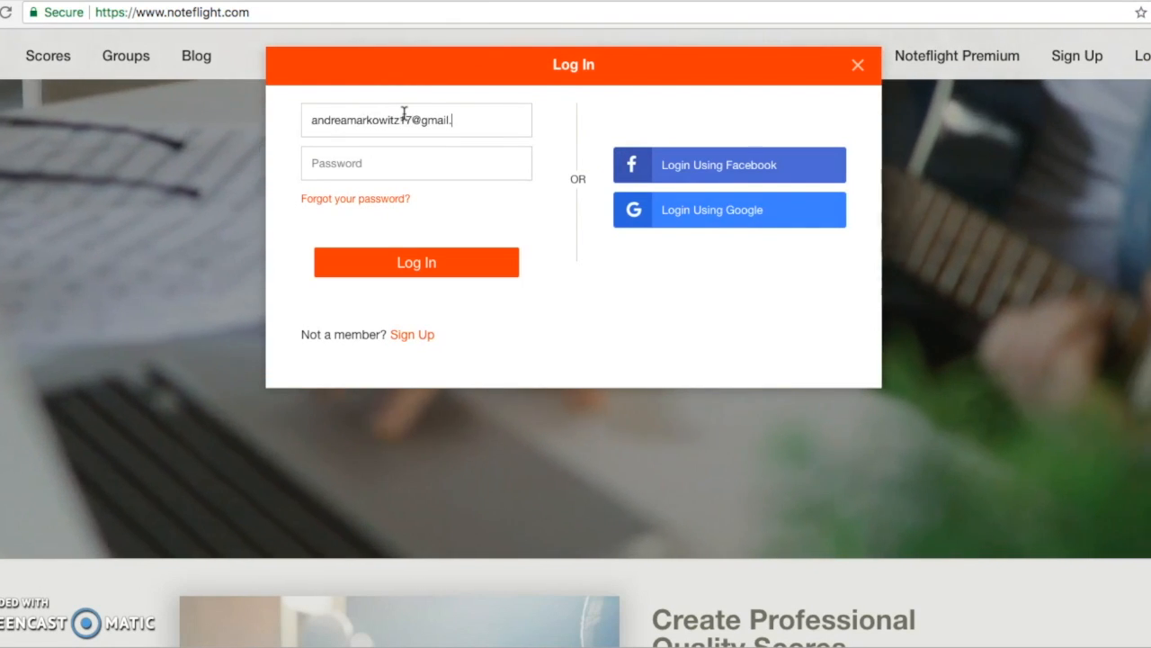
key("Tab")
type("••••••••")
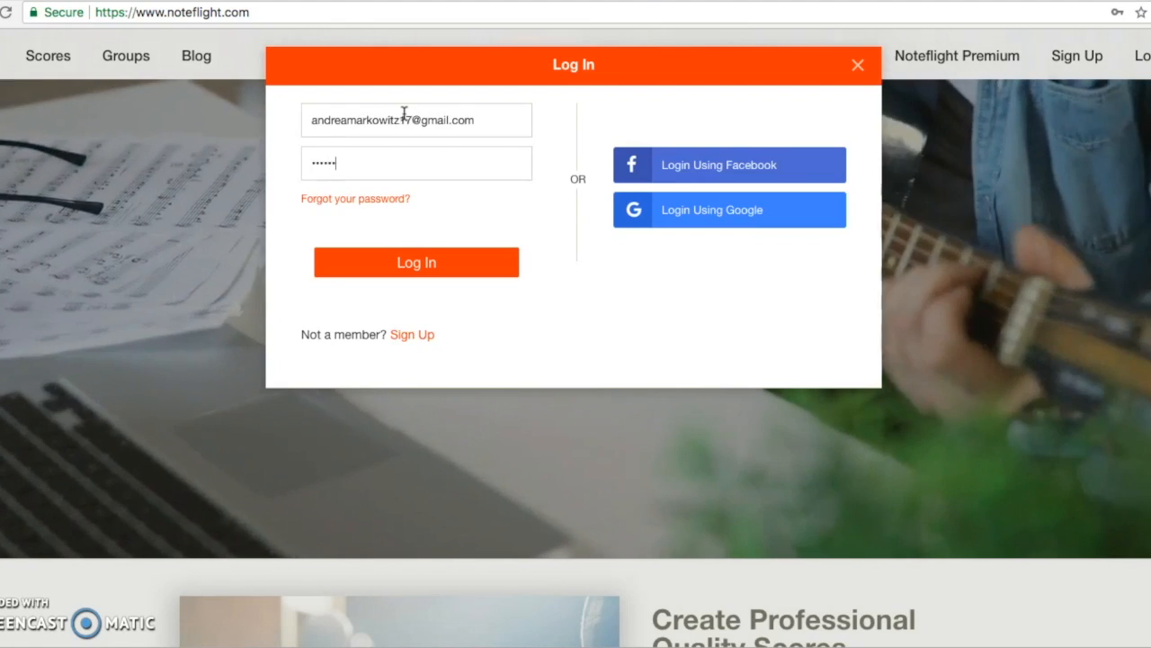
key("Return")
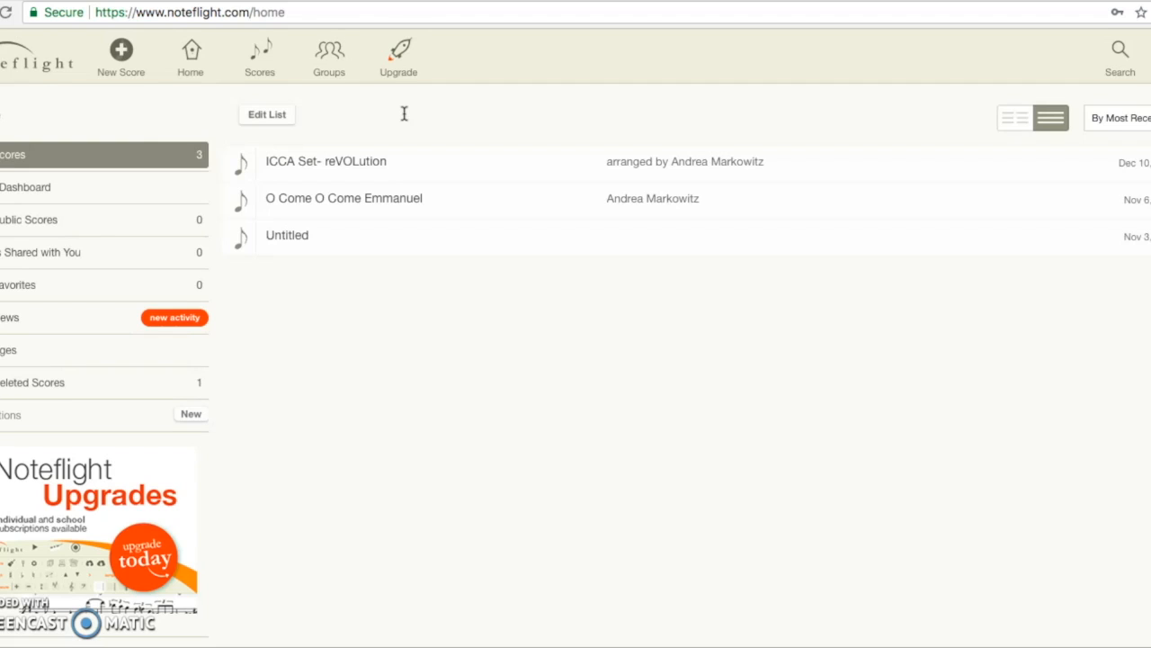
Step: Create a new score starting from a blank score sheet
left_click(241, 243)
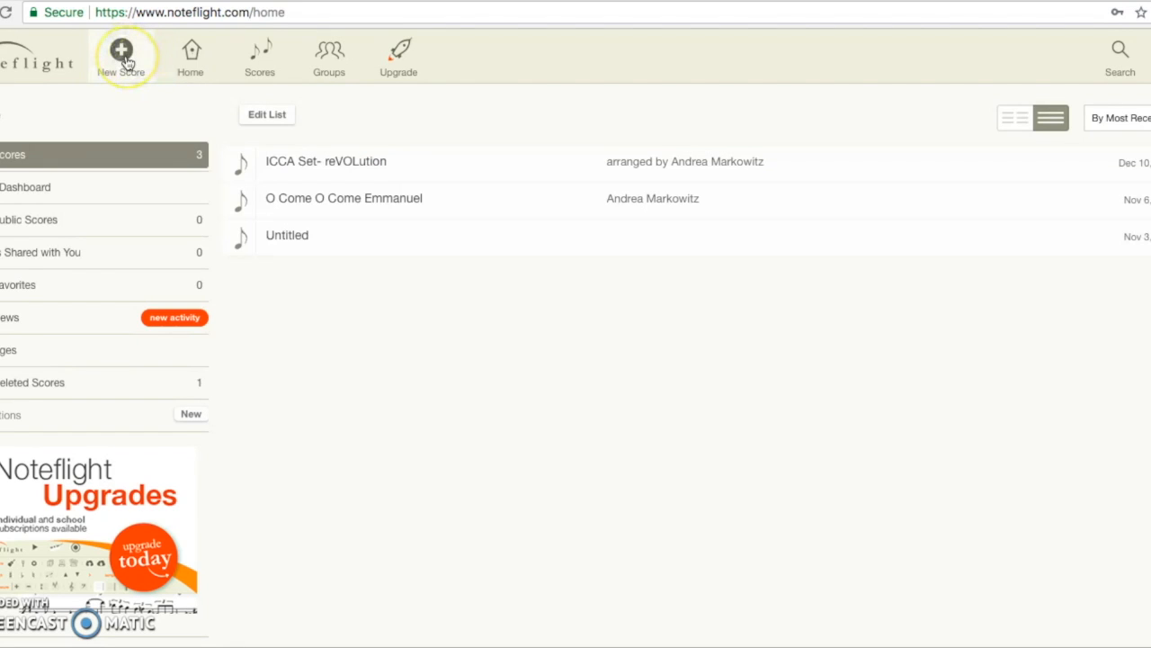
left_click(123, 60)
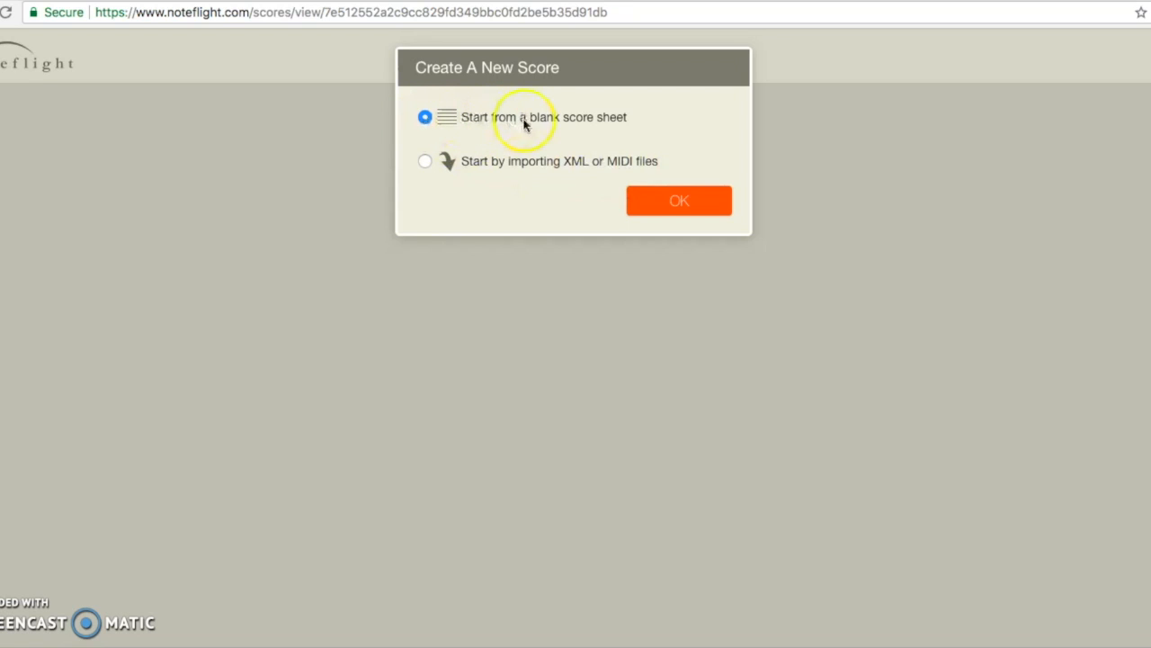
left_click(675, 203)
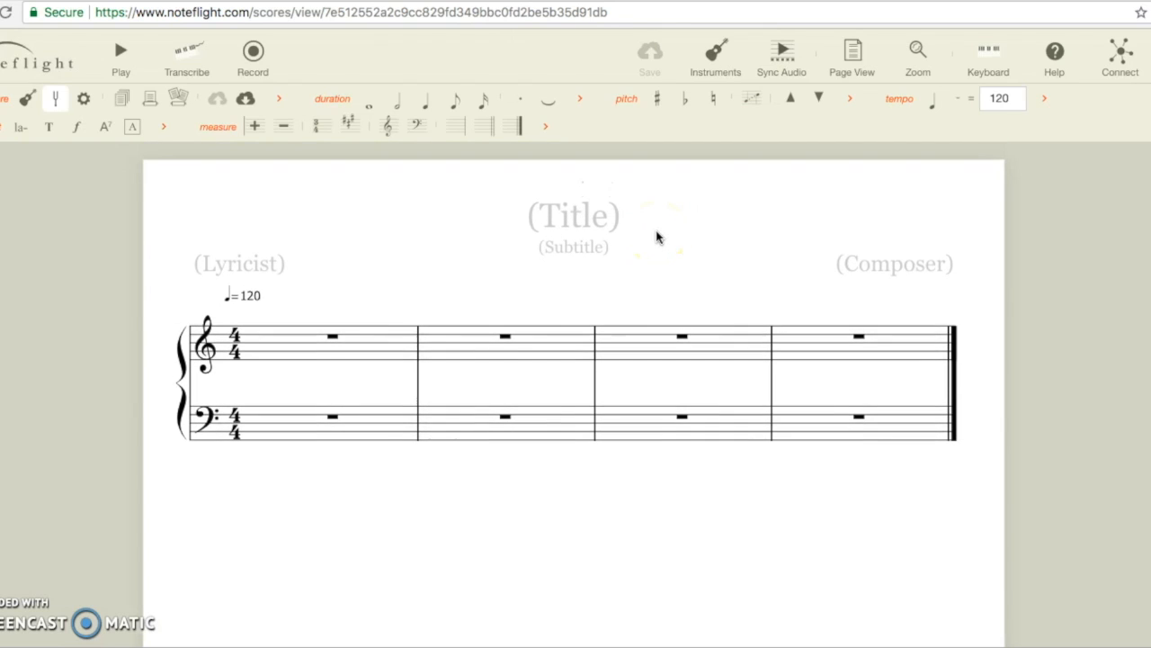
Step: Title the score 'The Rose'
left_click(582, 213)
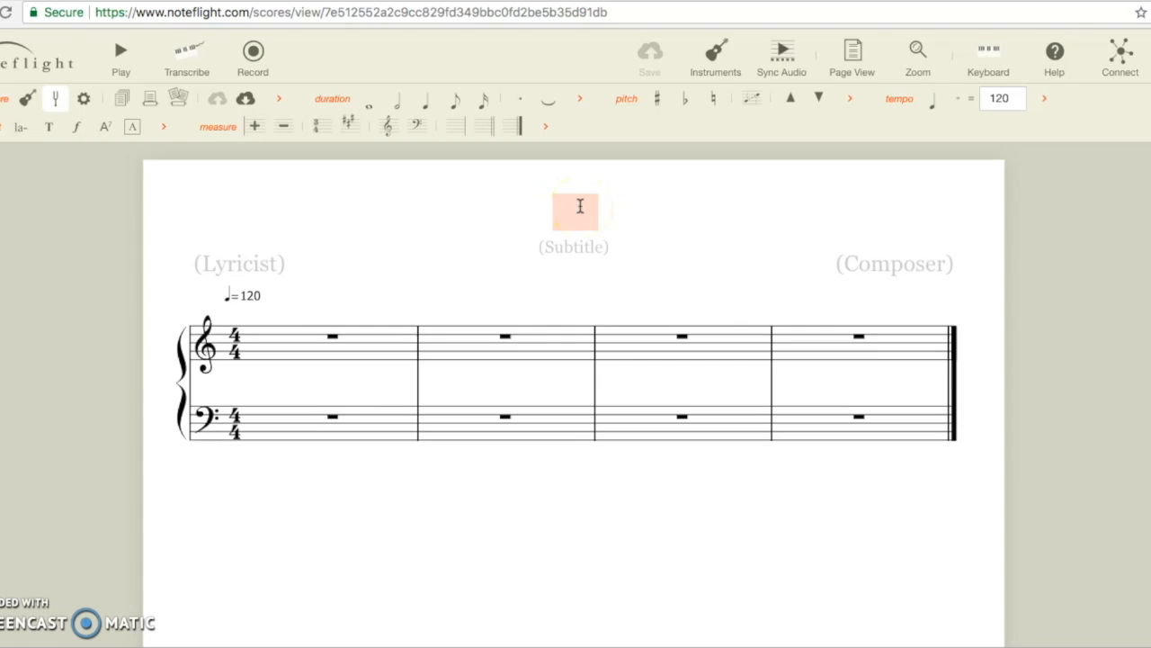
type("The Rose")
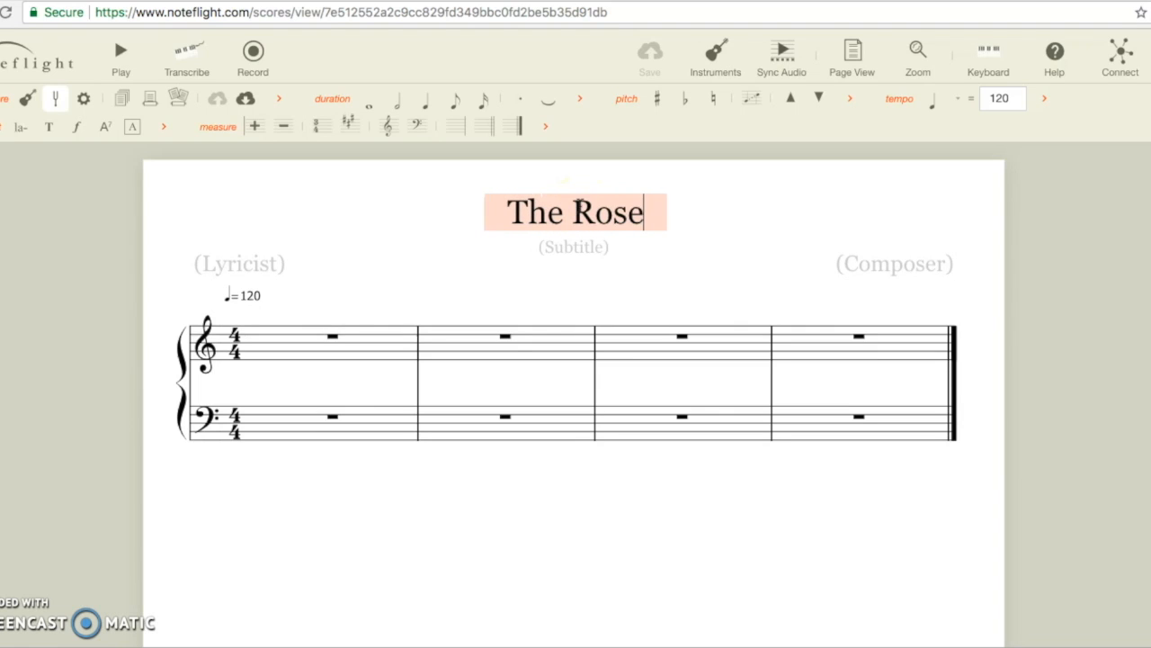
left_click(902, 249)
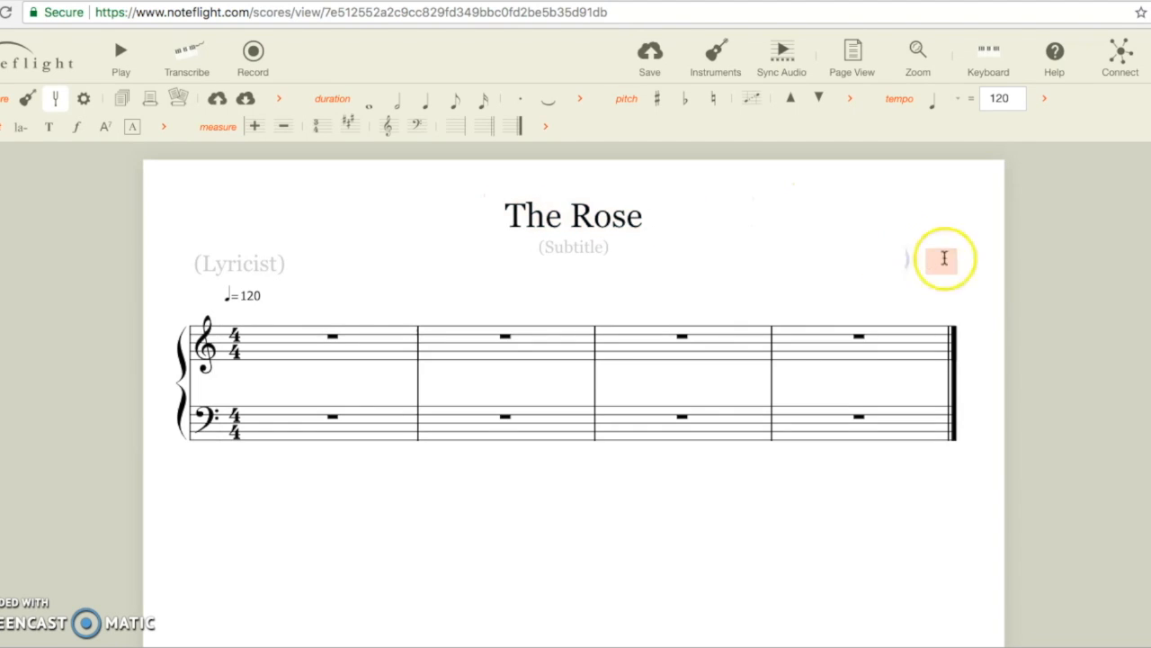
Step: Fill in the composer's name in the composer credit and clear the selection
left_click(573, 248)
left_click(226, 265)
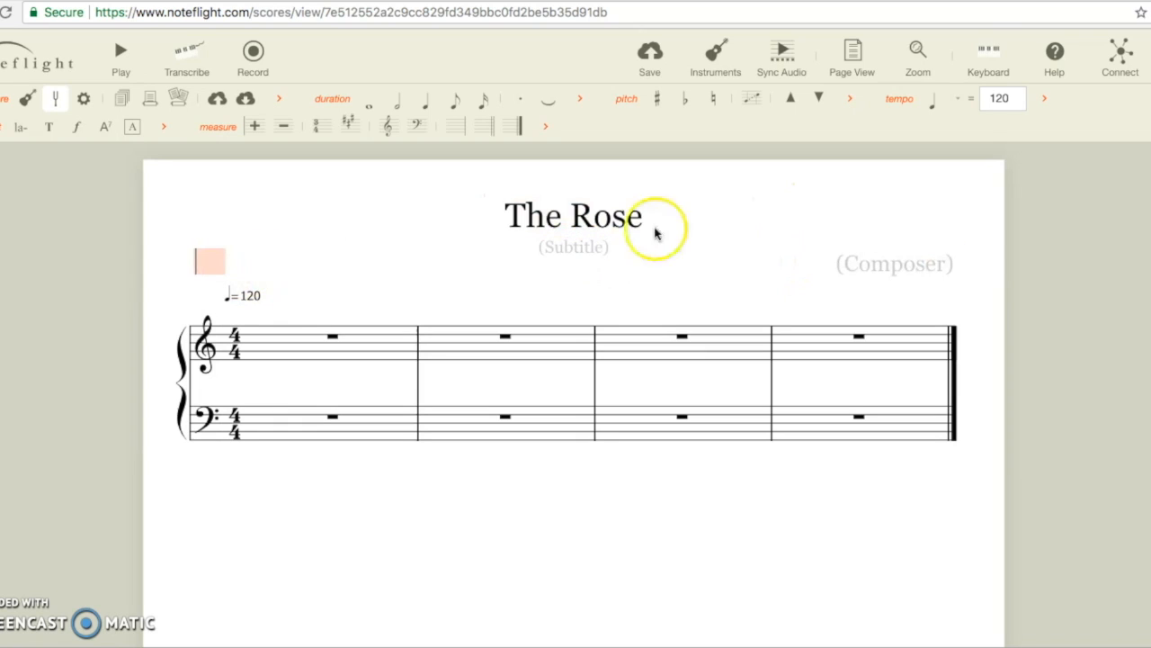
left_click(880, 265)
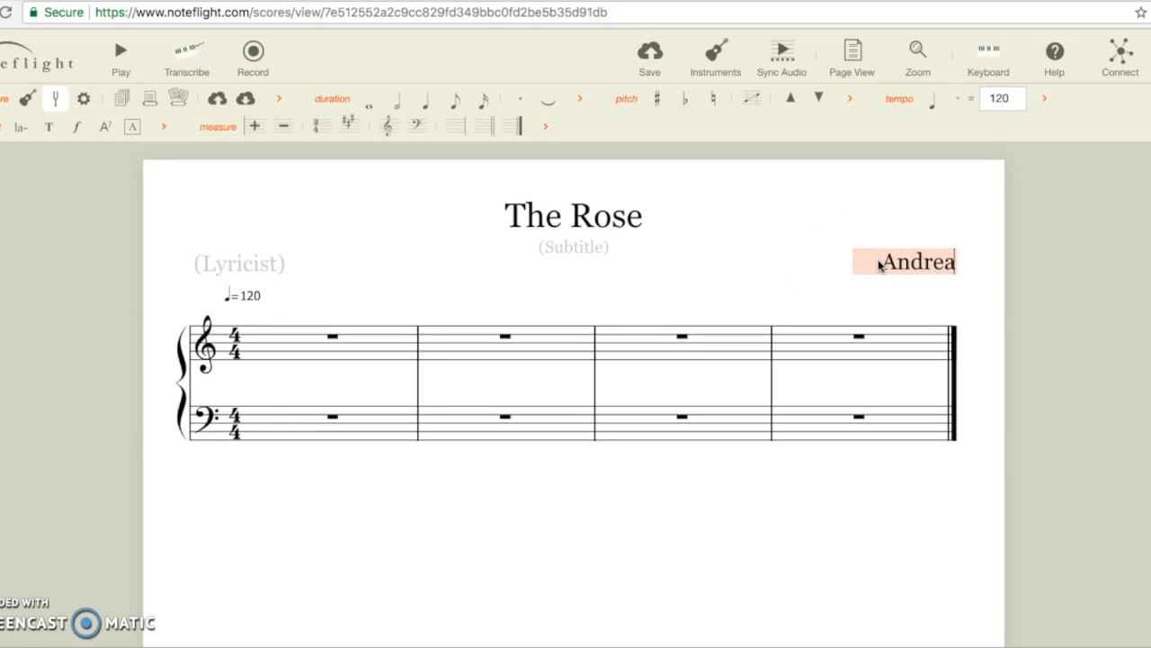
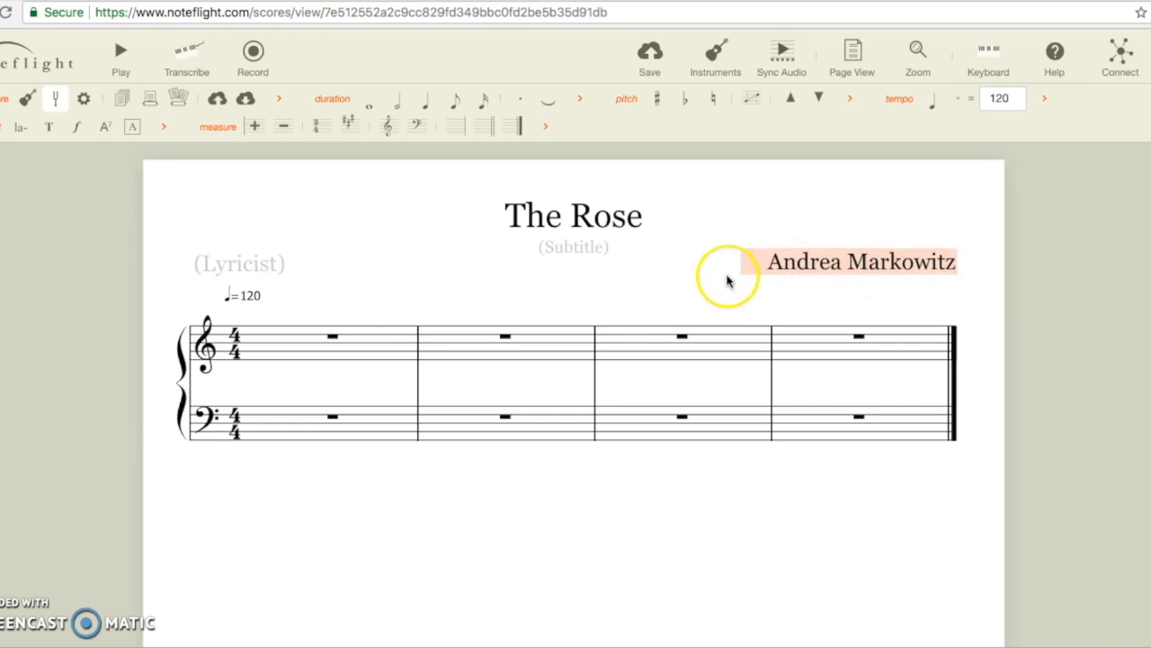
left_click(352, 302)
left_click(350, 232)
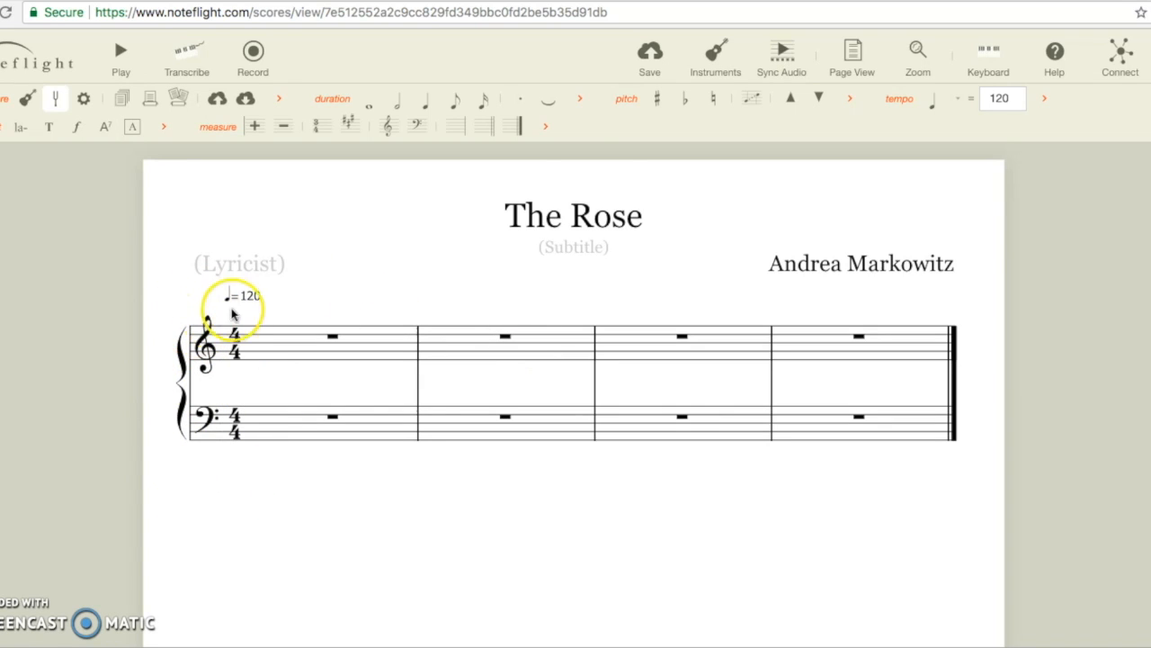
Step: Add a Flute from the Woodwind category in the Add Instrument dialog
left_click(716, 54)
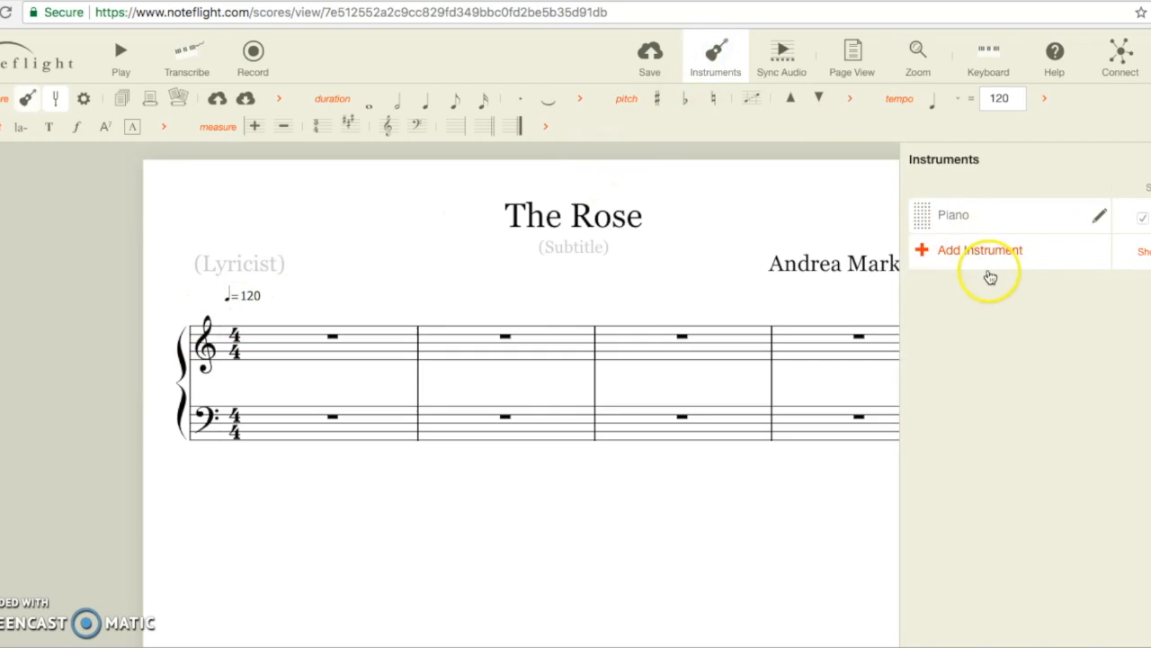
left_click(976, 260)
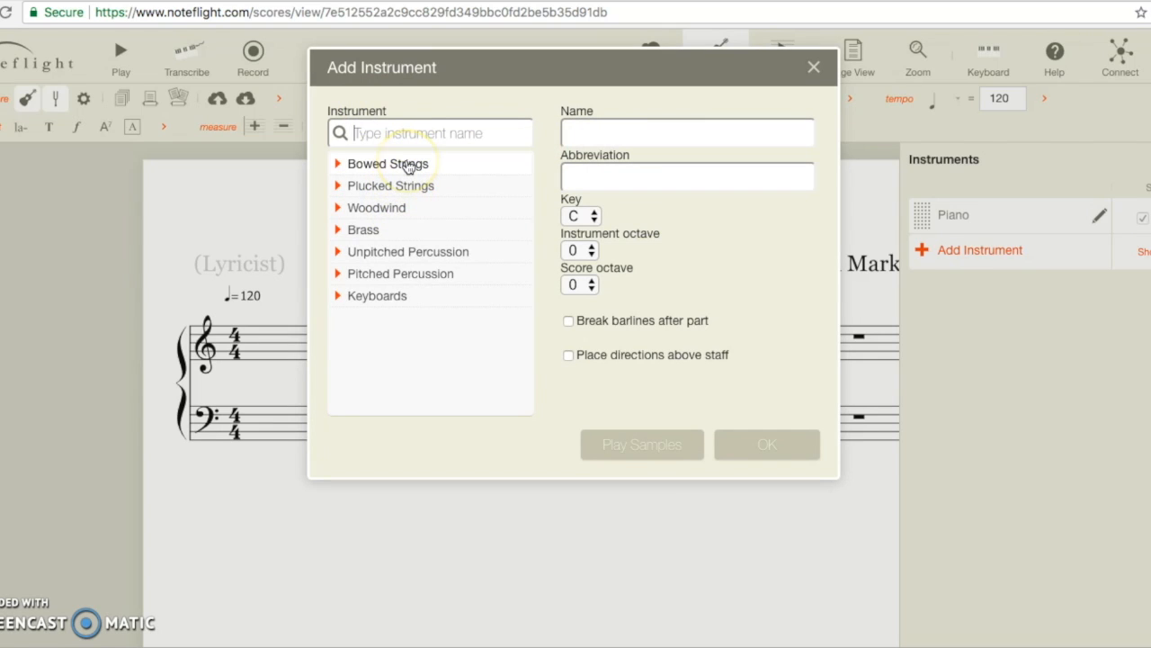
left_click(410, 165)
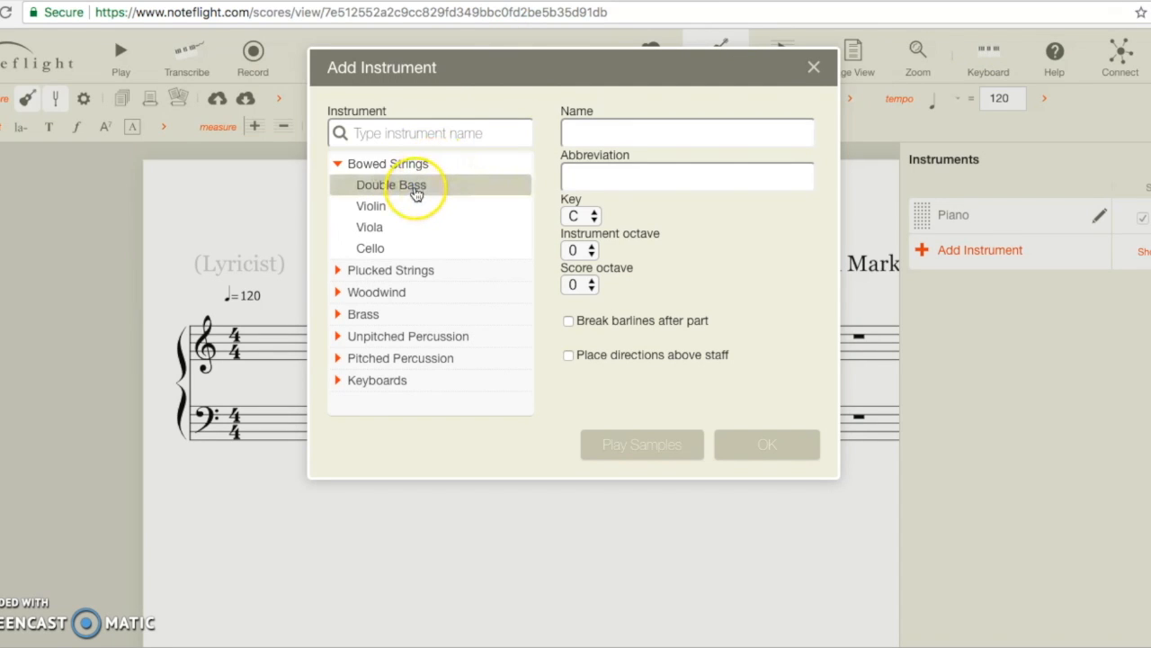
left_click(396, 272)
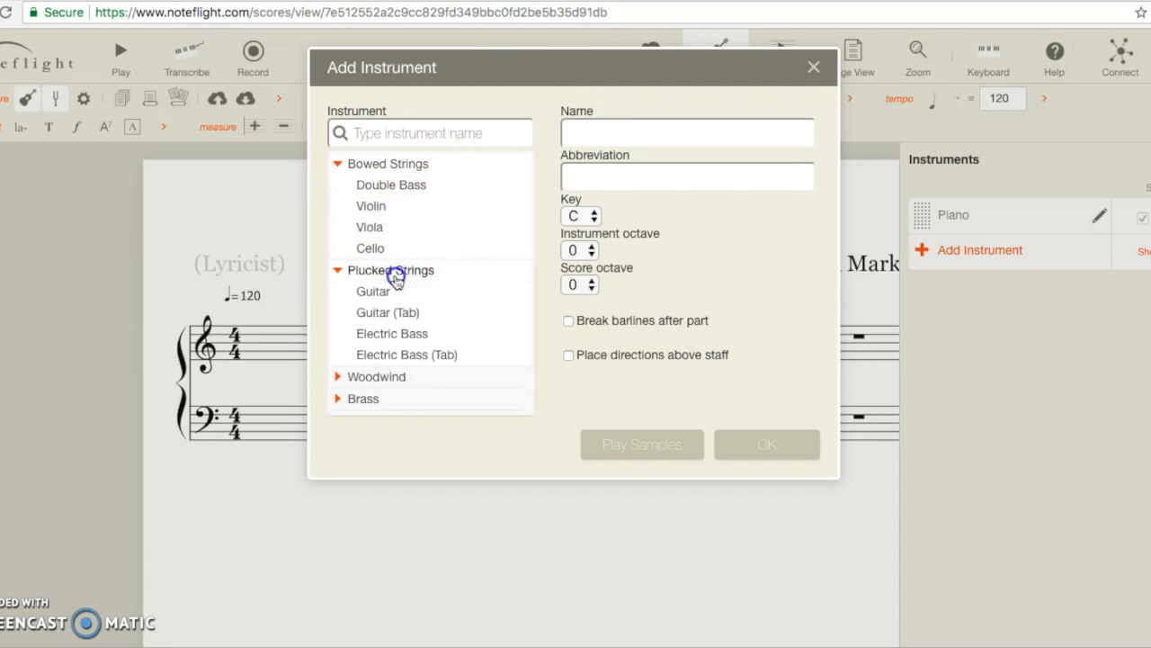
left_click(394, 270)
left_click(393, 164)
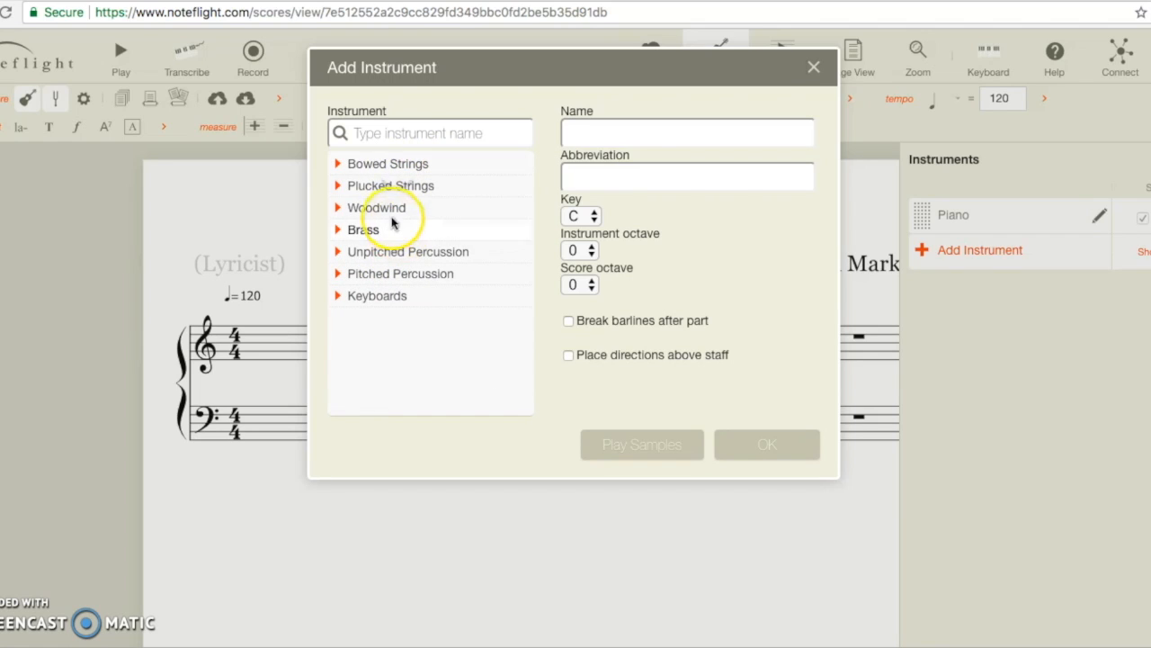
left_click(373, 293)
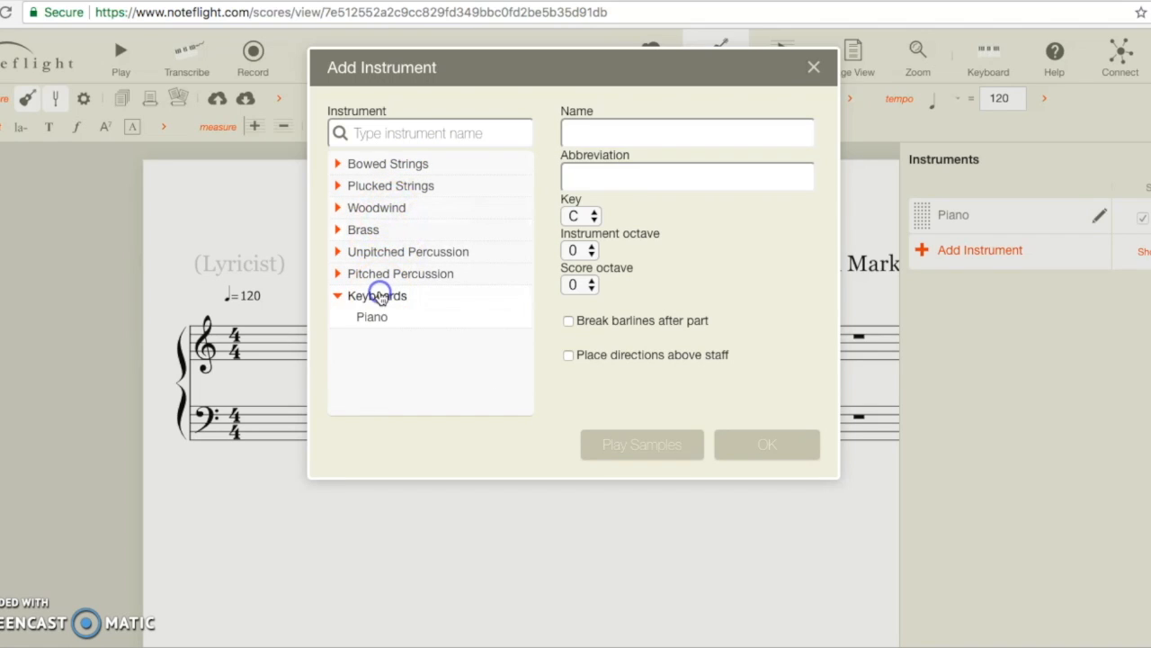
left_click(383, 295)
left_click(387, 255)
left_click(384, 256)
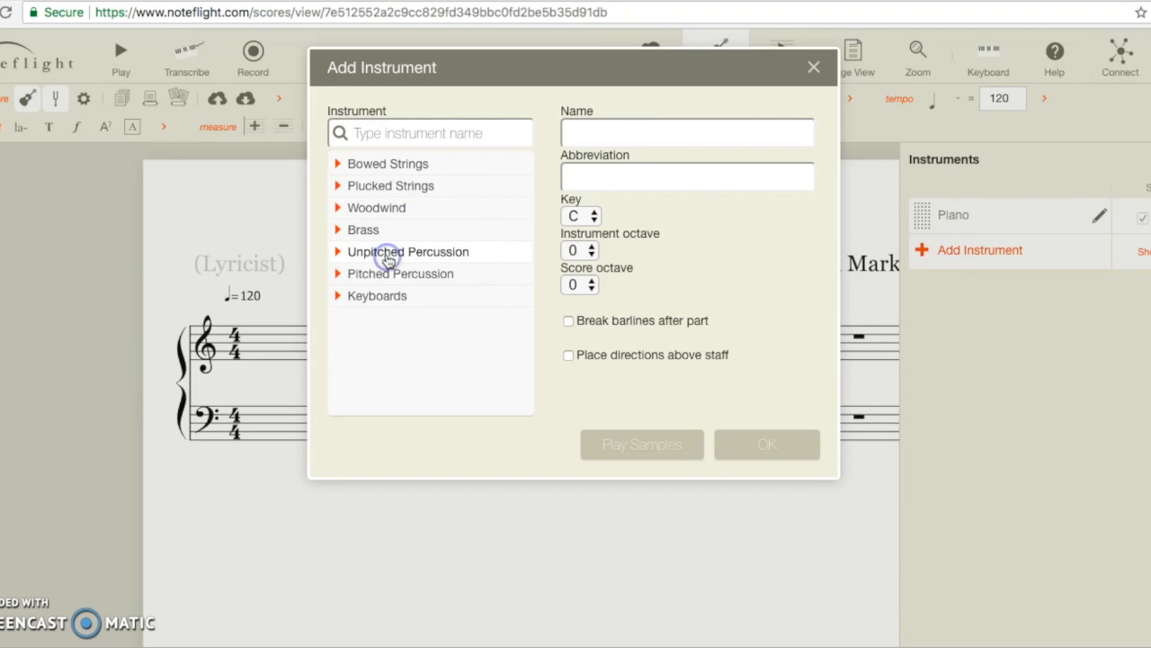
left_click(382, 212)
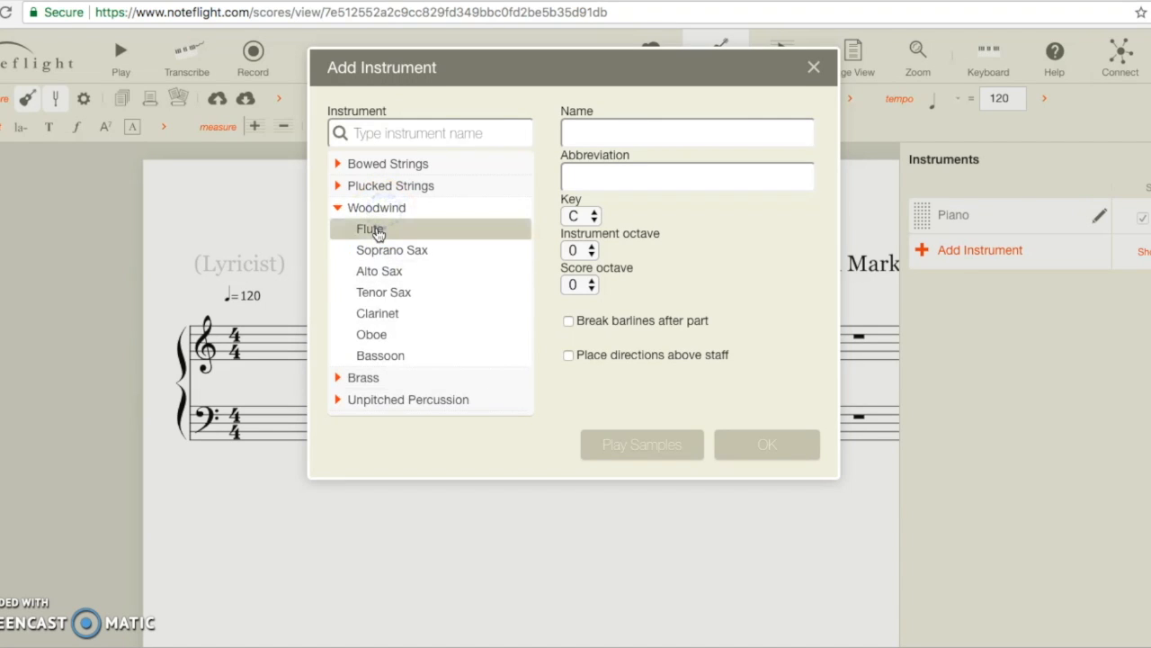
left_click(378, 230)
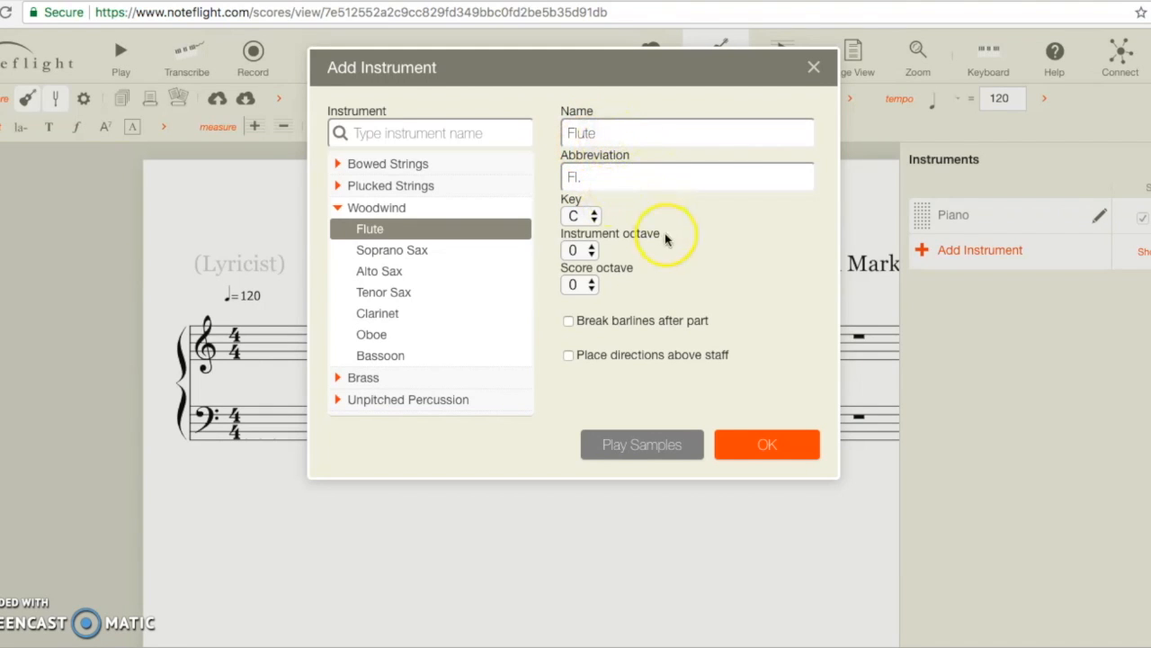
left_click(761, 443)
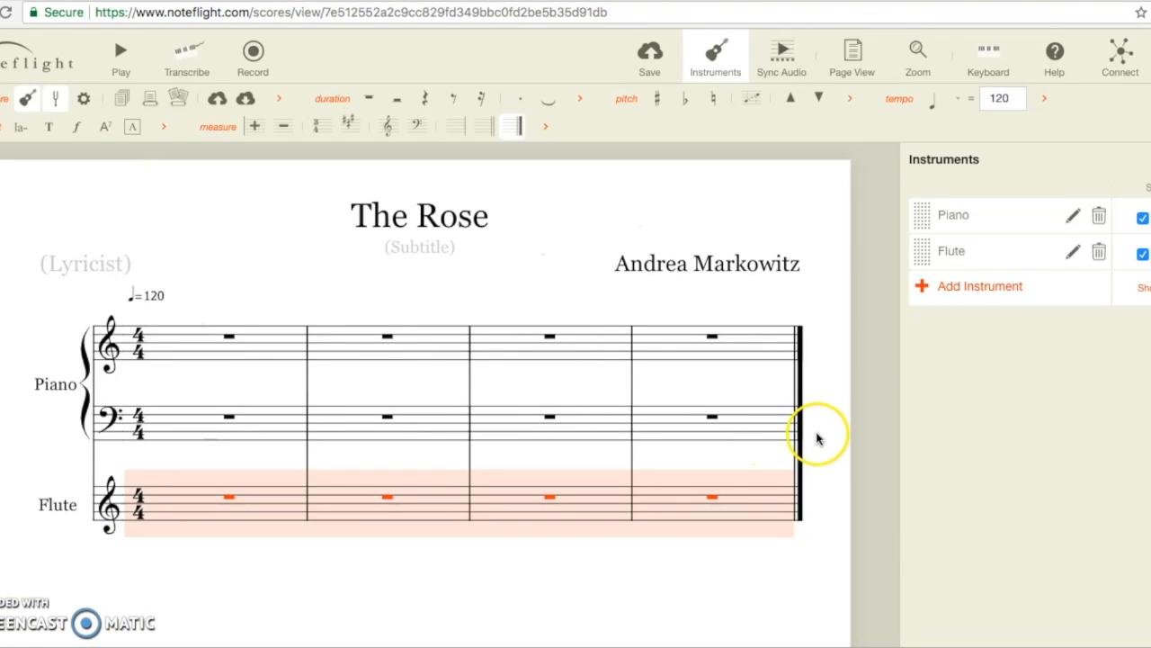
Step: Drag the Flute part above the Piano in the instrument list
scroll(821, 438, "down", 1)
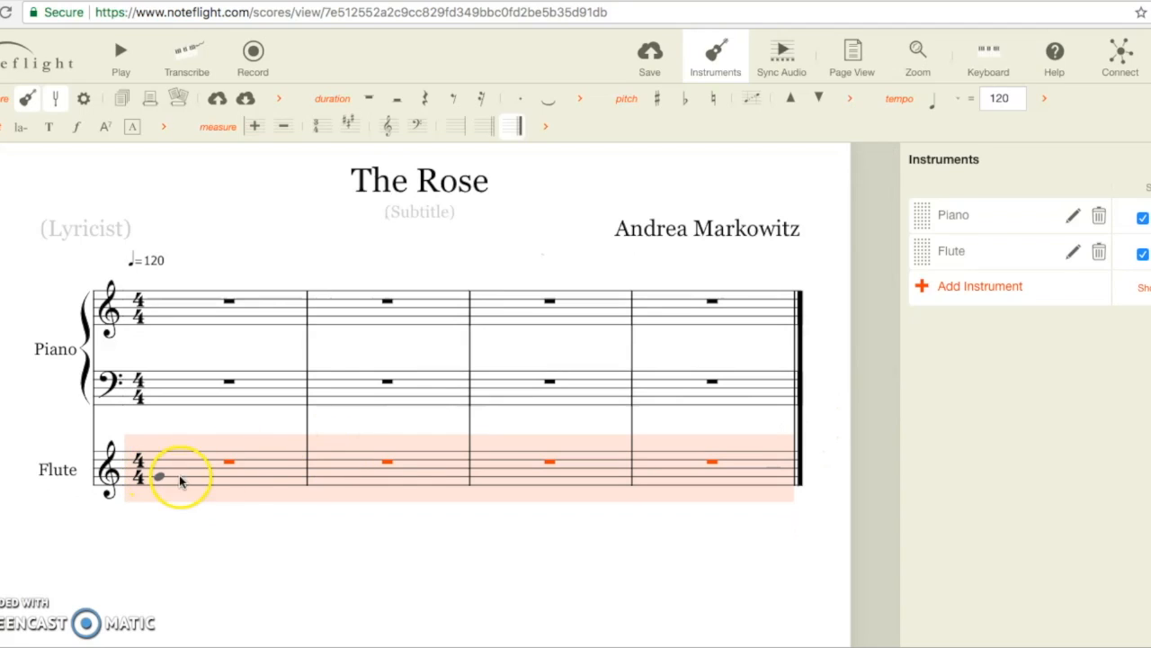
left_click(833, 532)
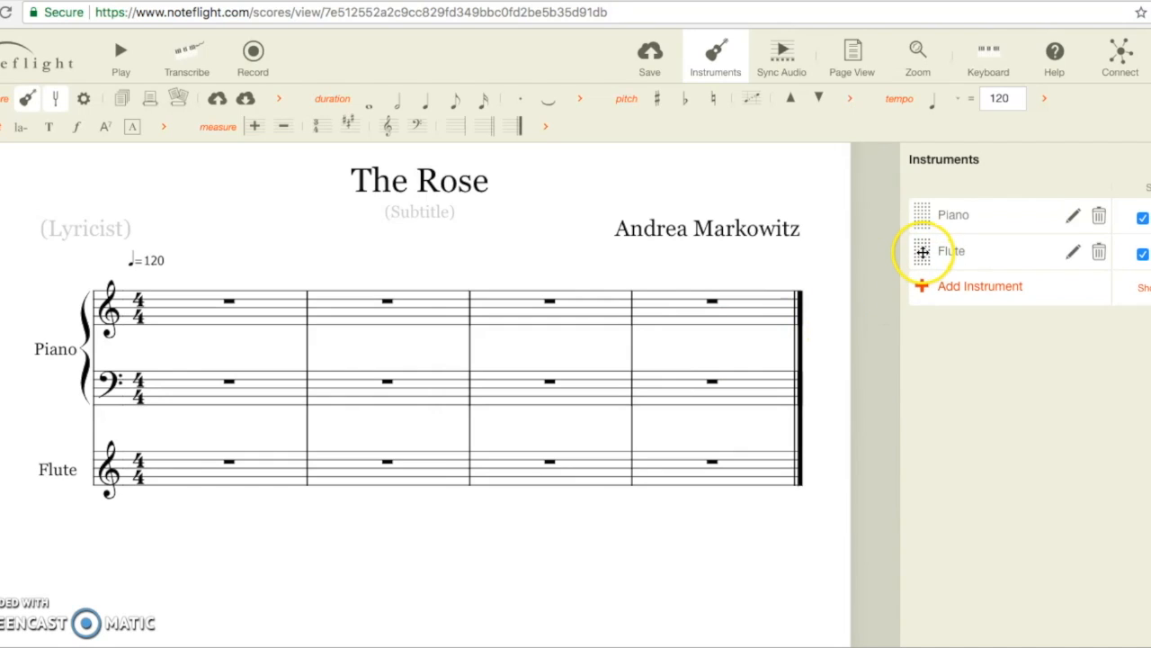
left_click_drag(922, 256, 920, 216)
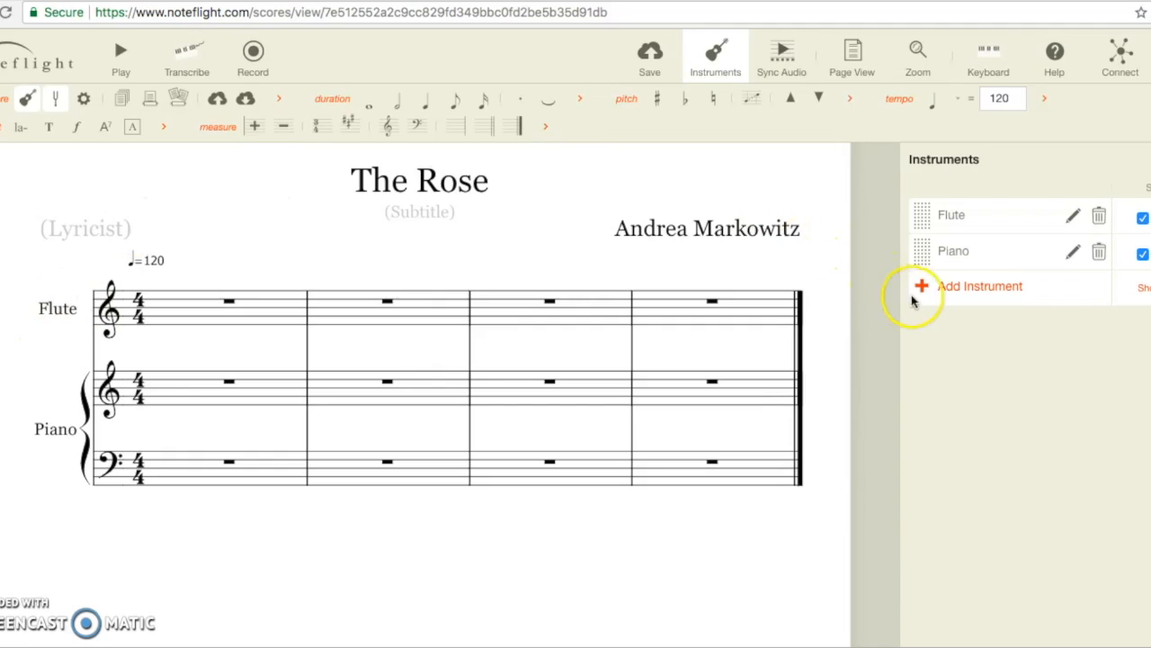
left_click(1073, 219)
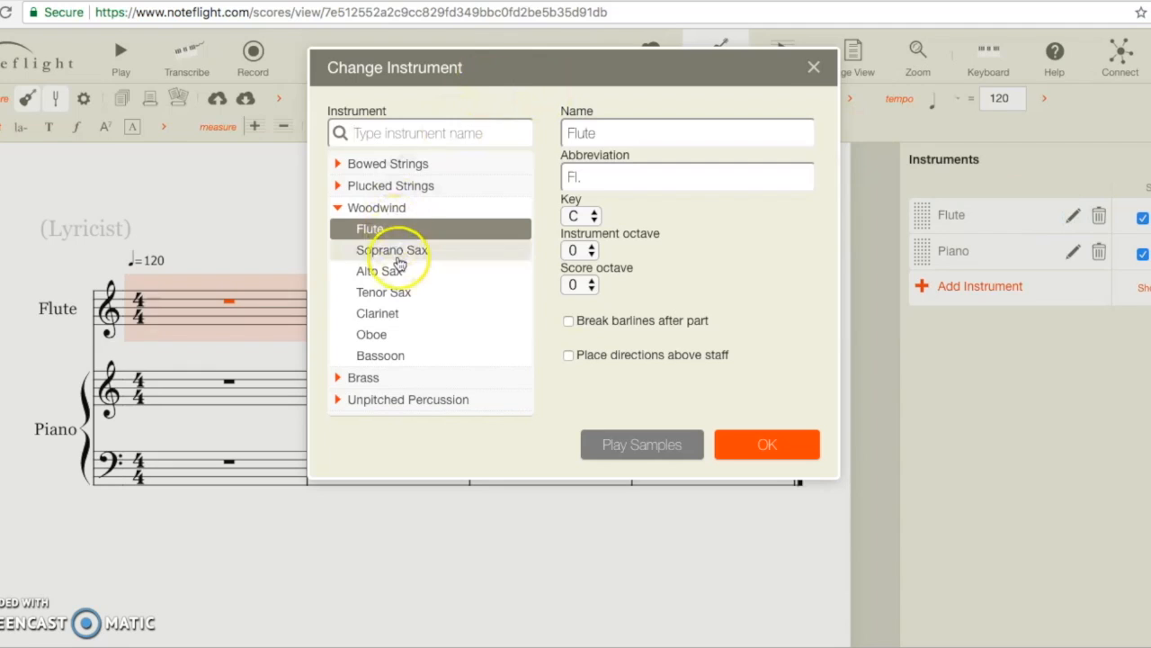
left_click(395, 253)
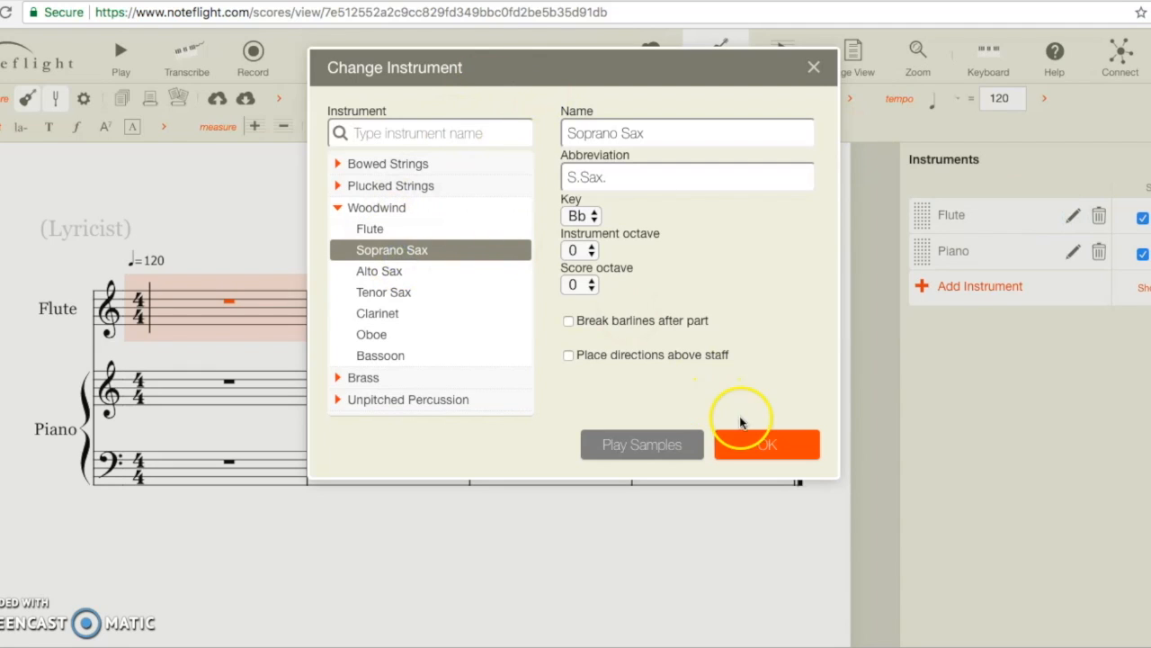
left_click(746, 441)
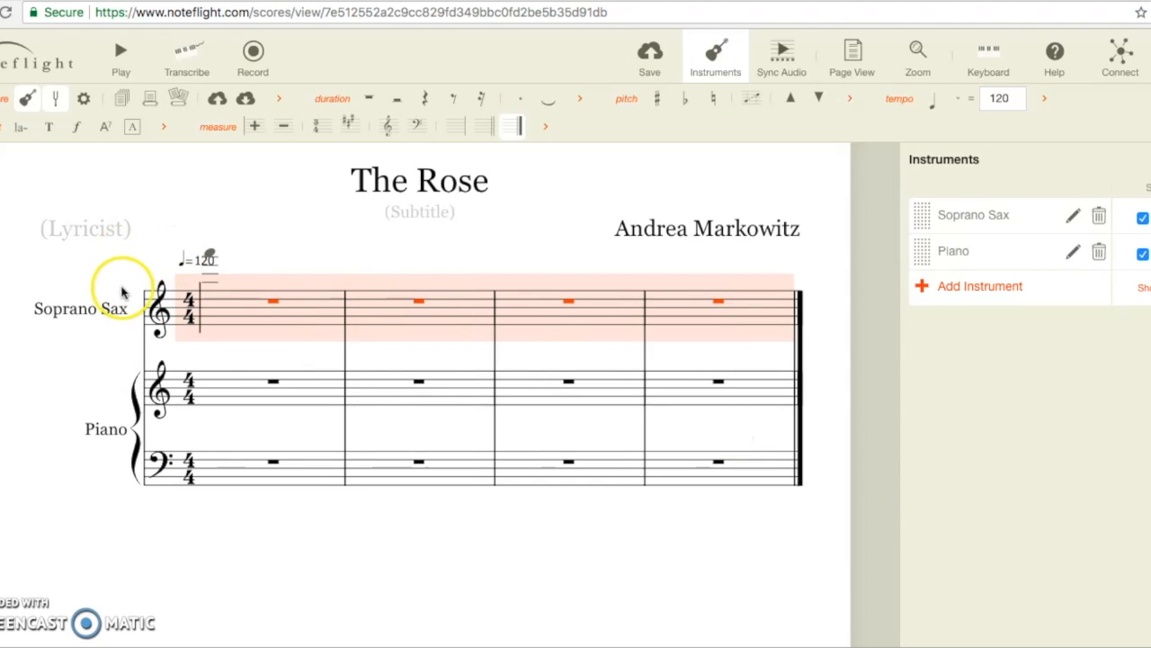
left_click(1073, 218)
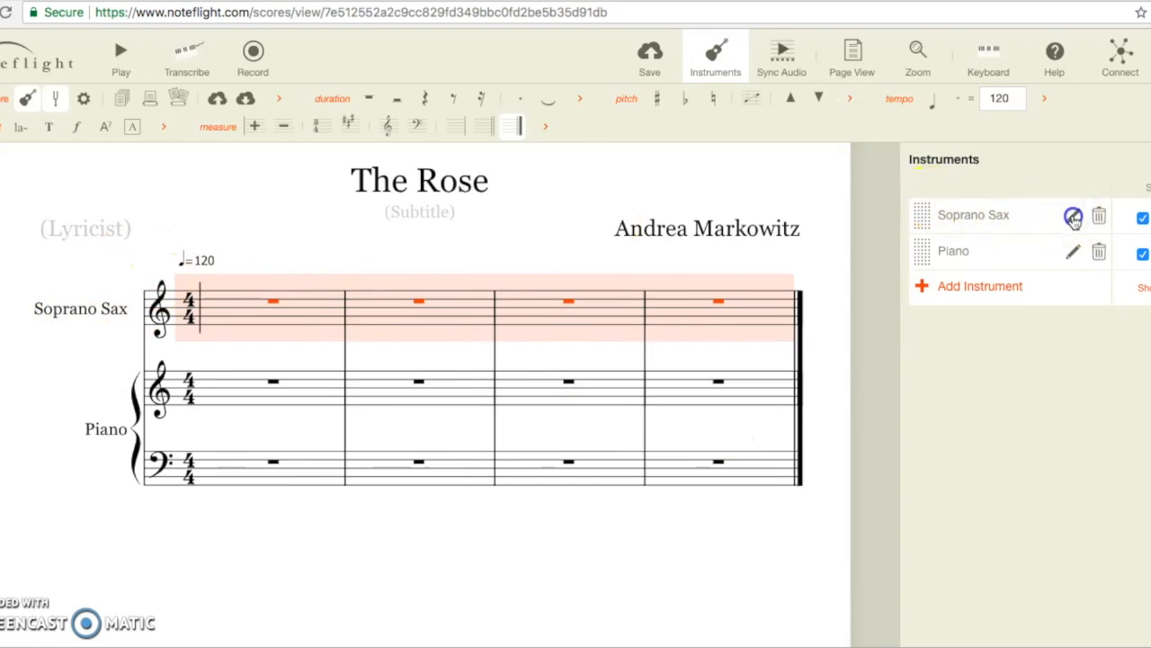
left_click(373, 229)
left_click(754, 447)
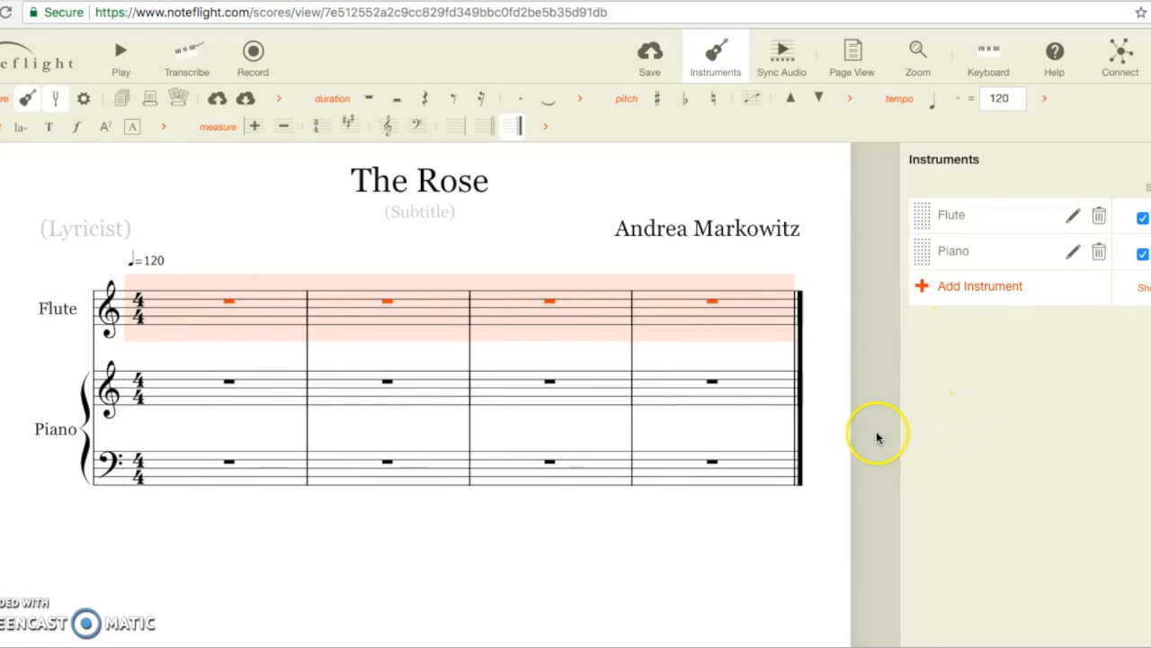
left_click(836, 407)
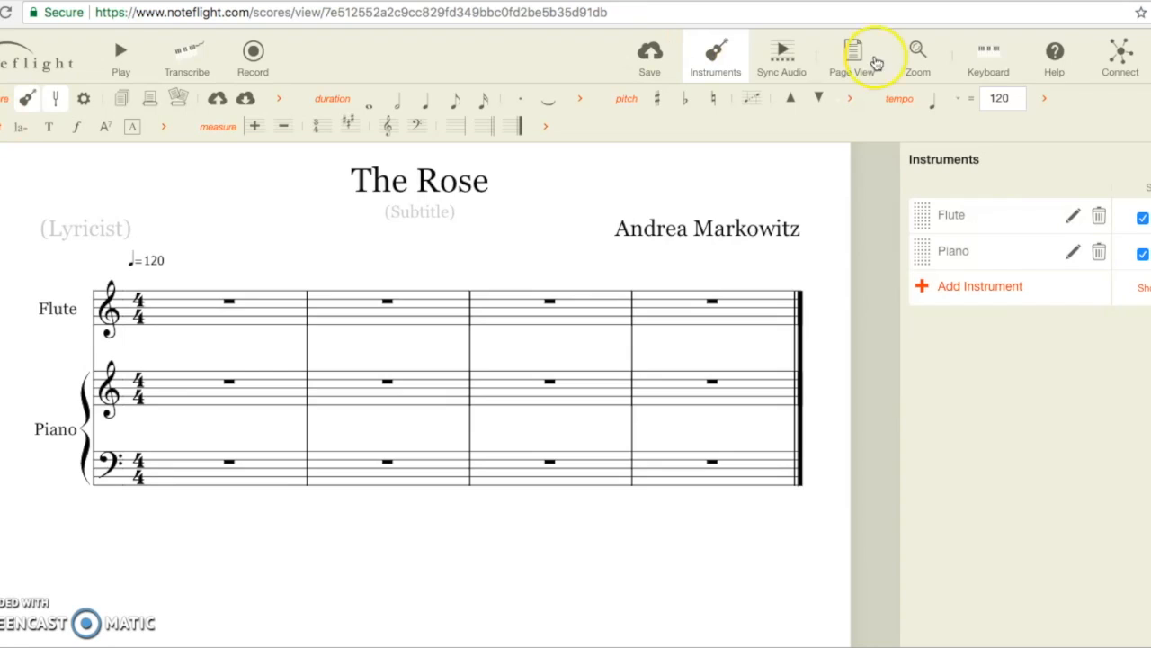
Step: Close the instrument list and stay on the score from the side menu
left_click(722, 52)
left_click(1, 127)
left_click(303, 179)
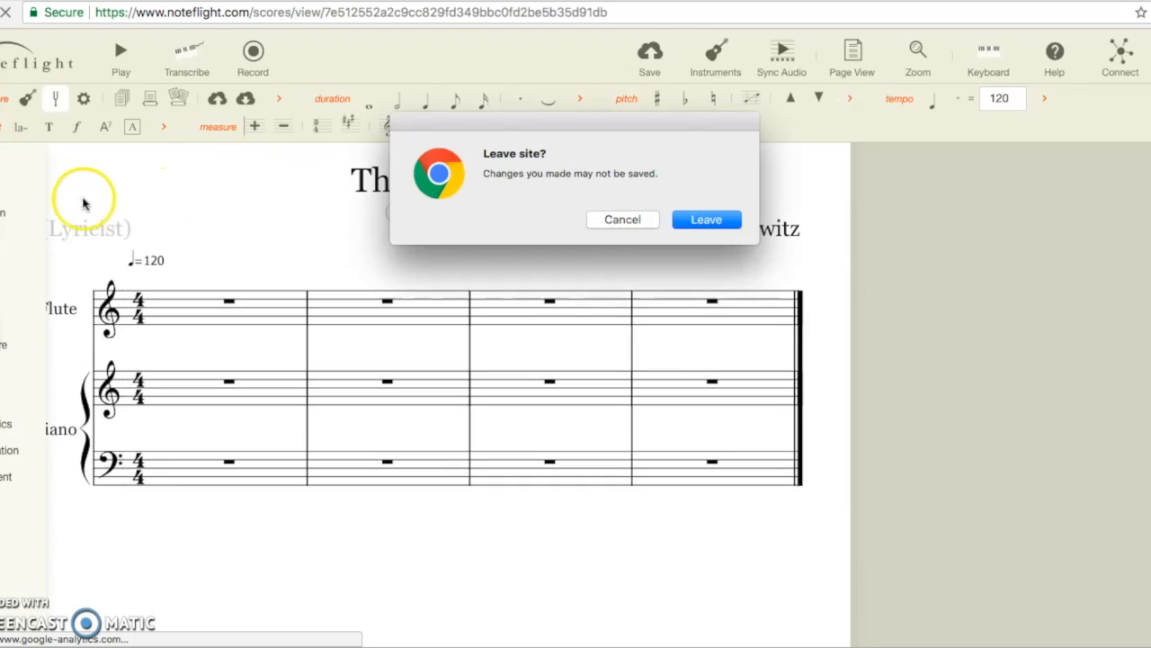
left_click(617, 221)
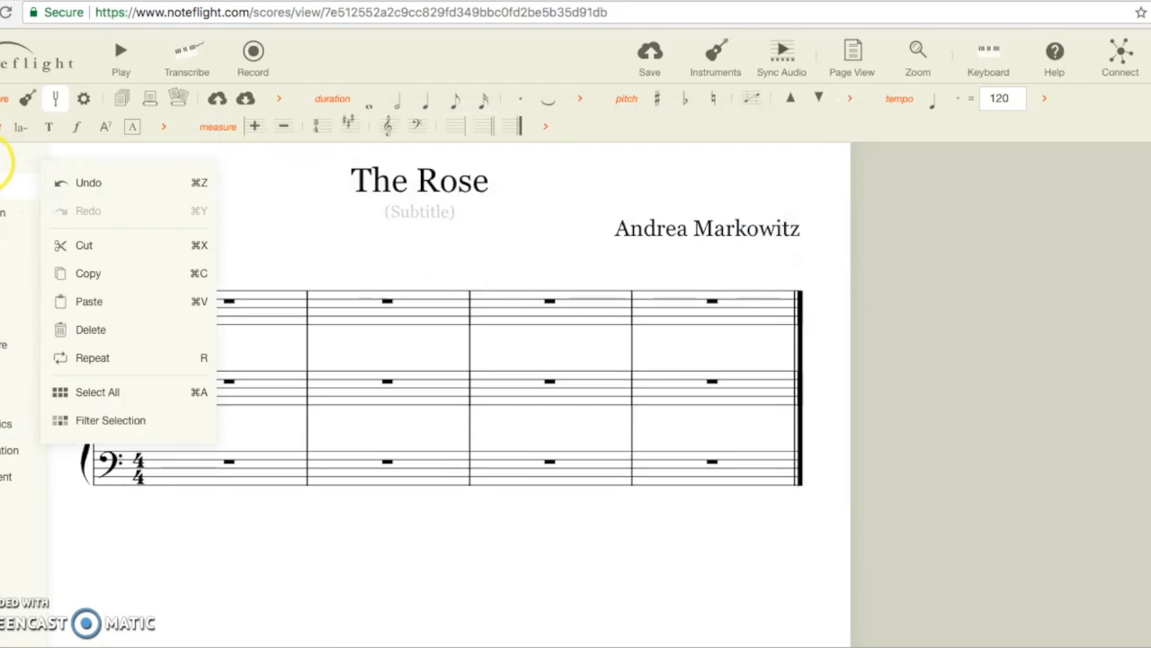
Step: Add the rhythm tools to the toolbar, then remove them again
mouse_move(2, 162)
mouse_move(3, 189)
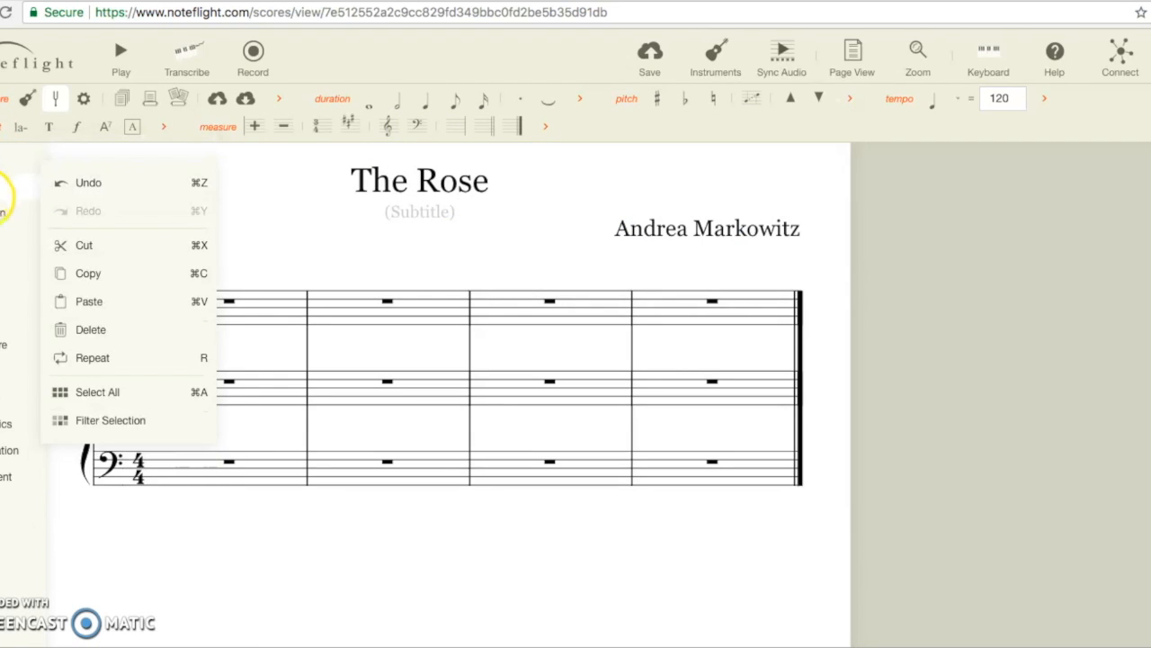
mouse_move(3, 213)
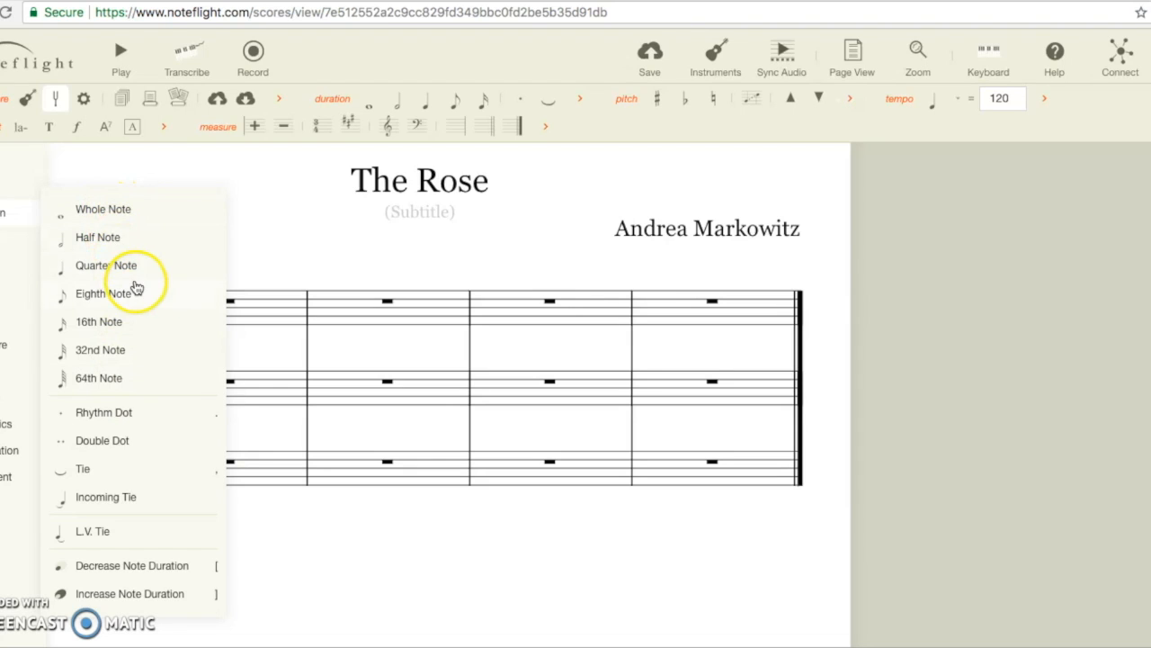
mouse_move(4, 241)
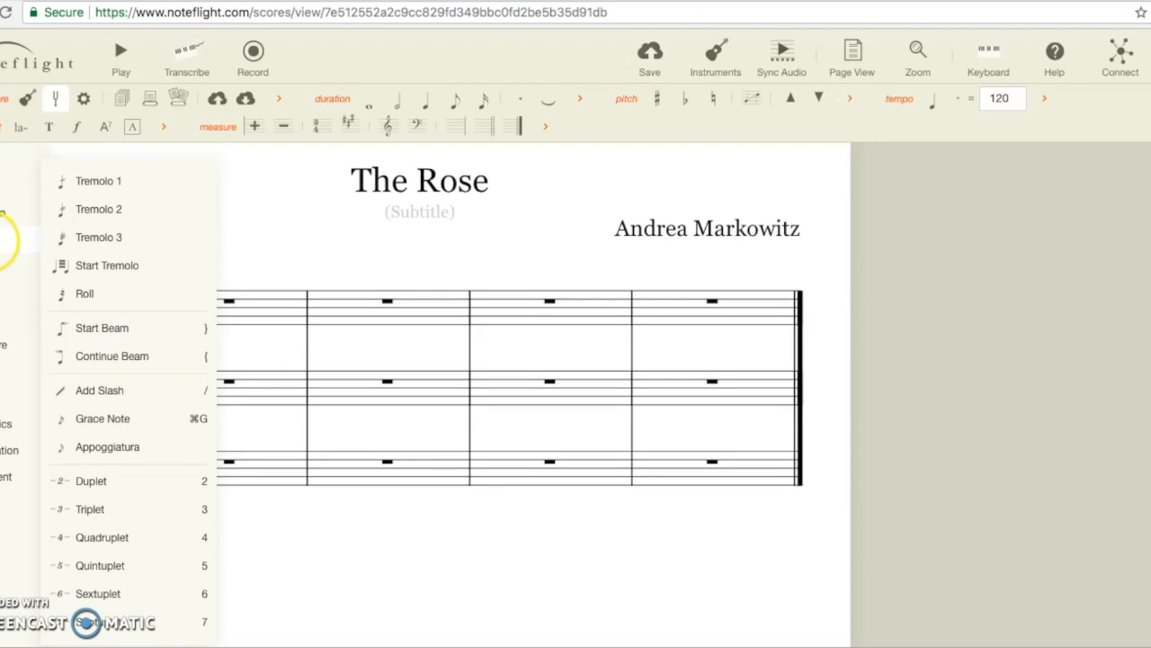
left_click(3, 249)
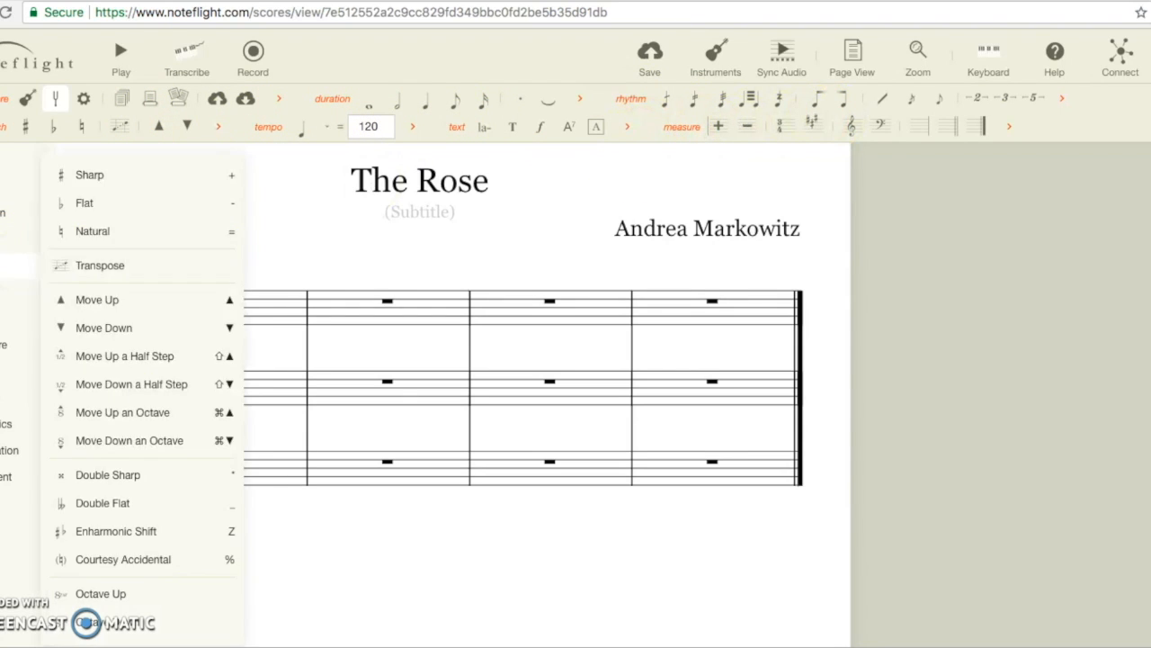
mouse_move(3, 243)
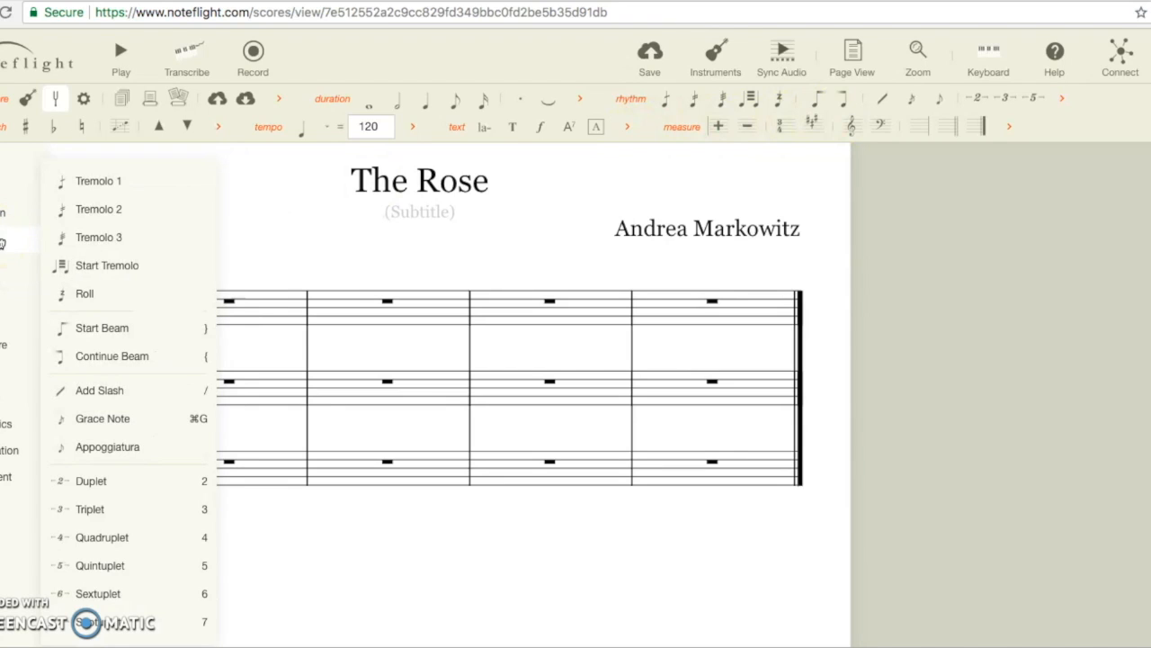
left_click(3, 243)
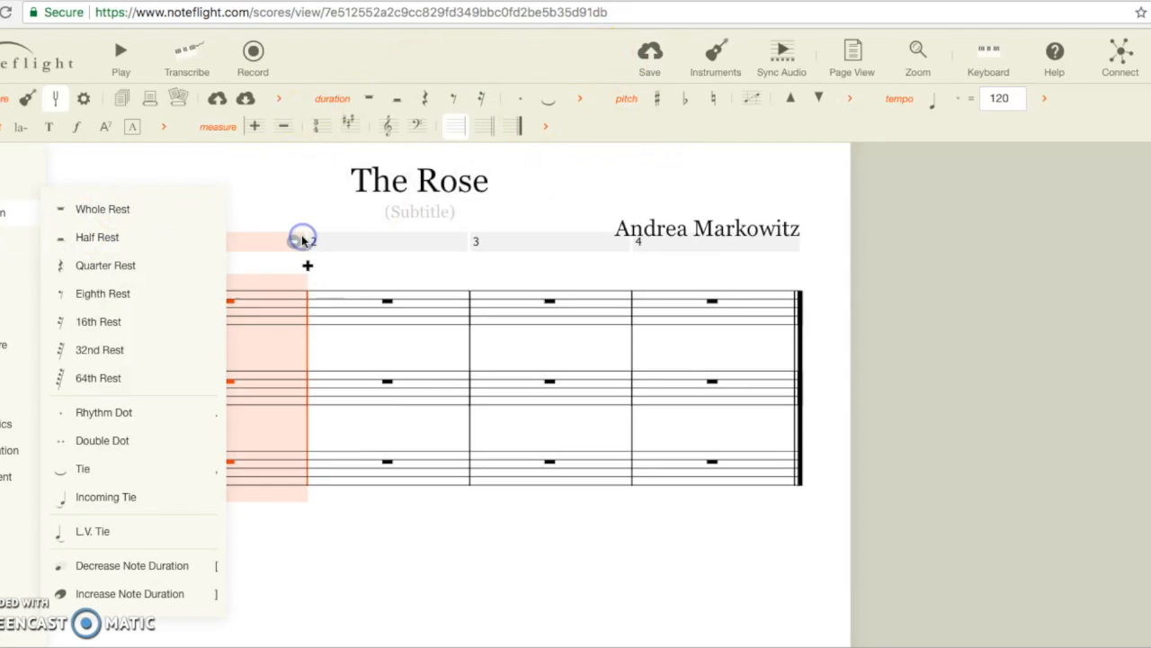
Step: Close the side menu to show the full score with no measure selected
left_click(287, 206)
mouse_move(3, 238)
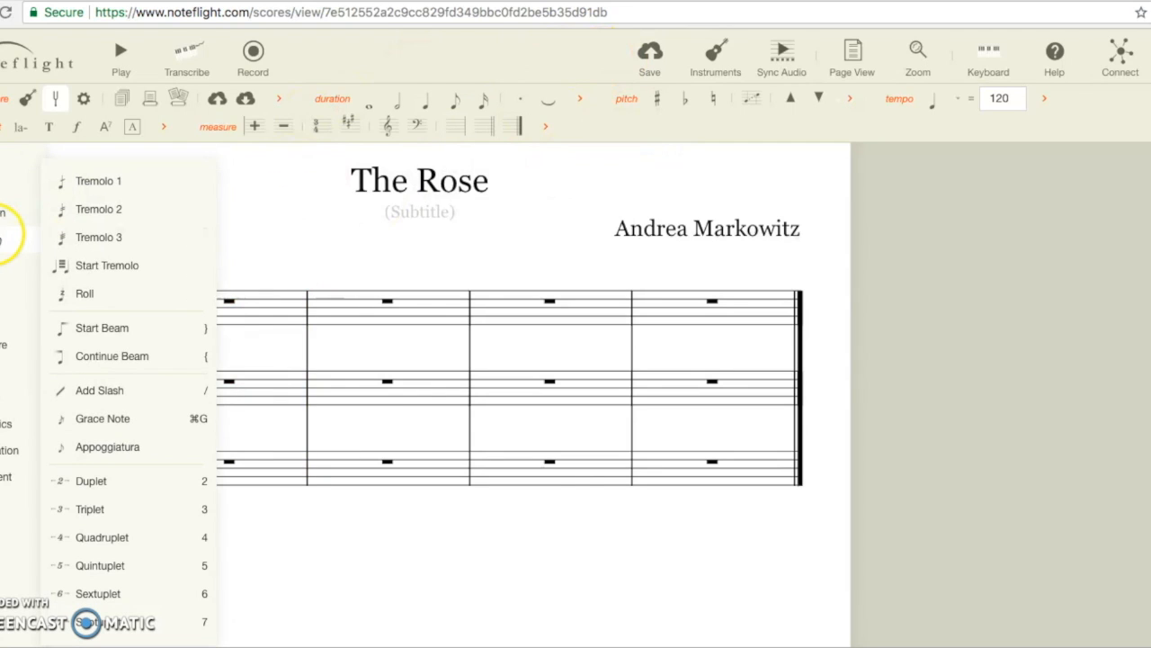
mouse_move(3, 267)
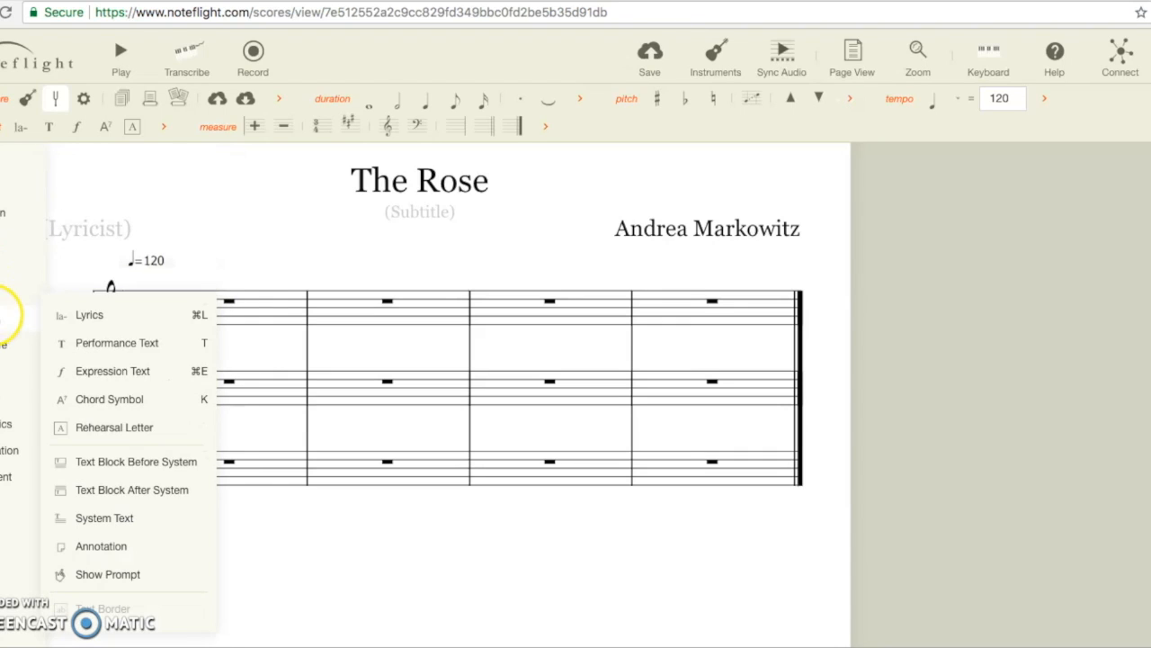
mouse_move(2, 349)
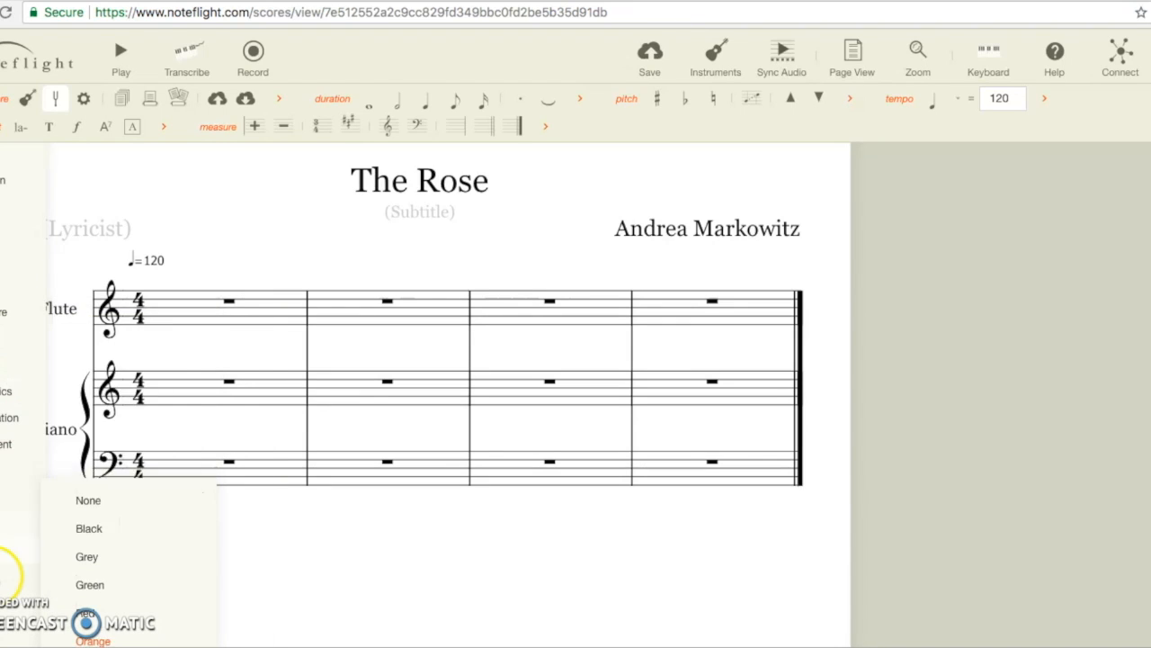
mouse_move(2, 502)
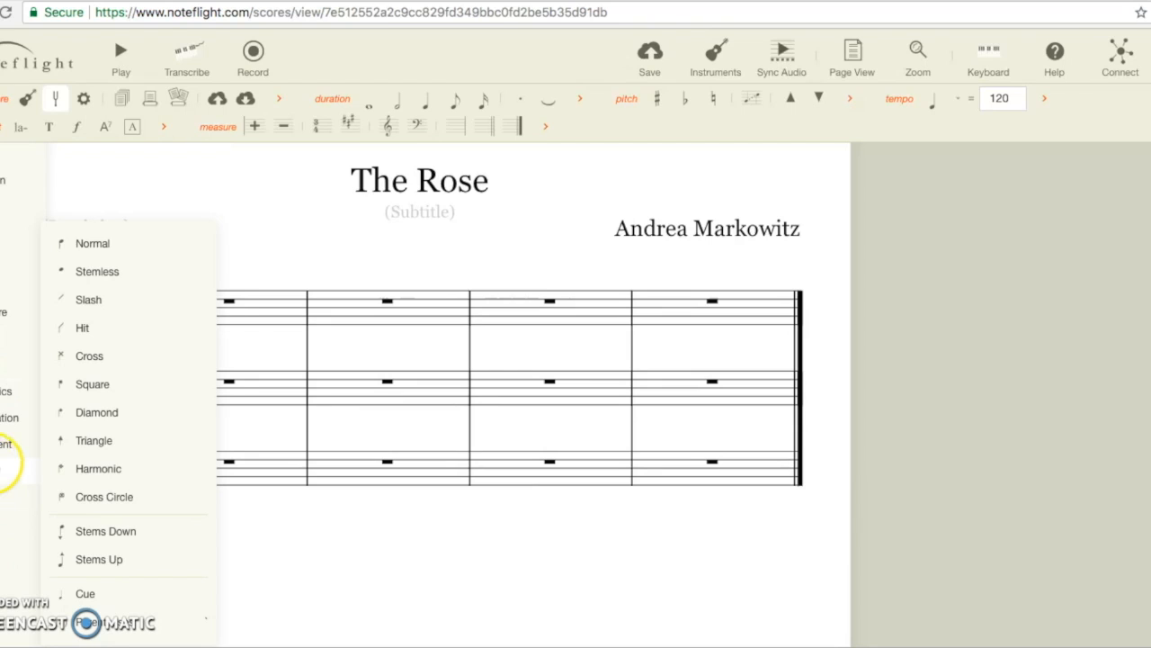
mouse_move(4, 419)
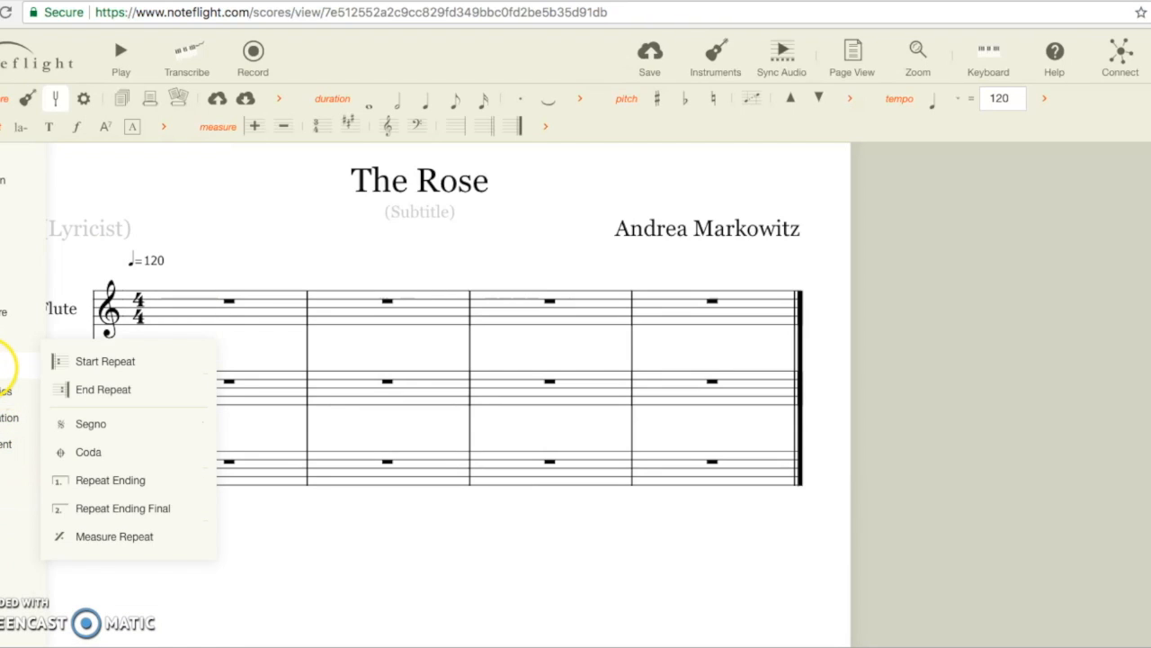
mouse_move(3, 388)
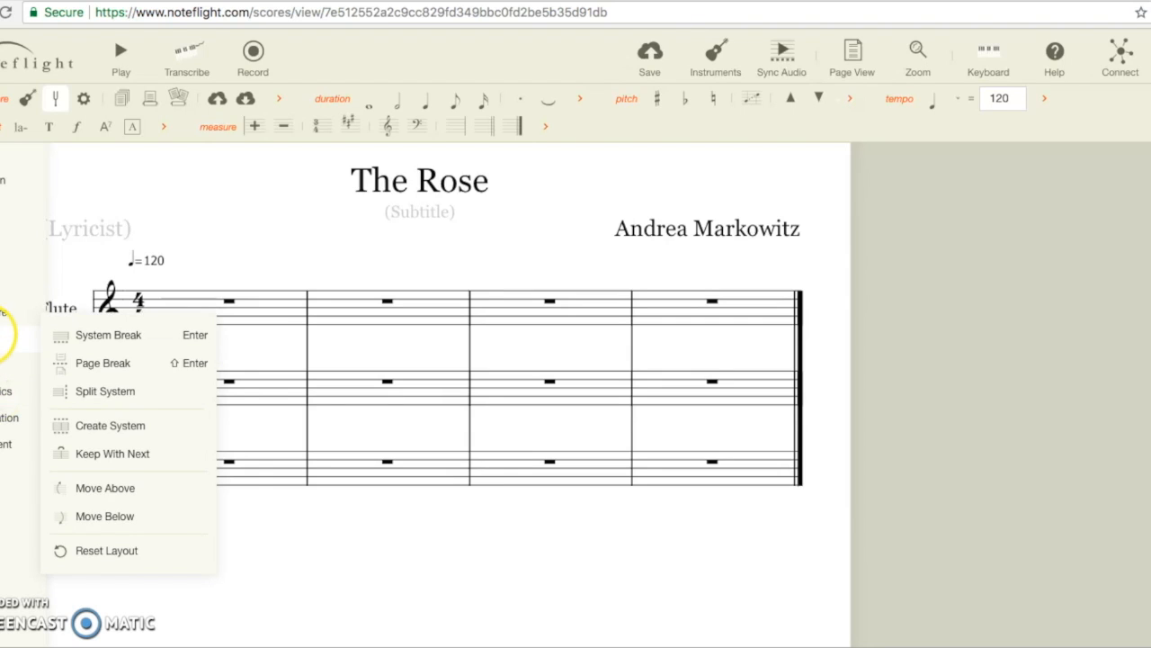
mouse_move(3, 311)
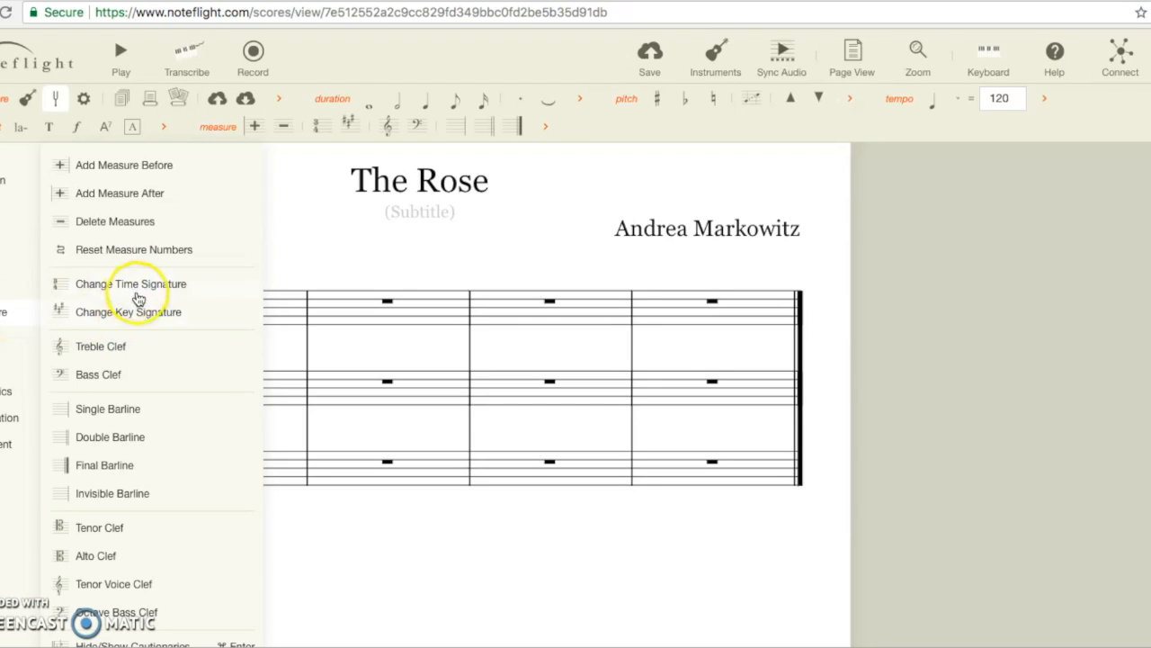
left_click(278, 261)
left_click(287, 183)
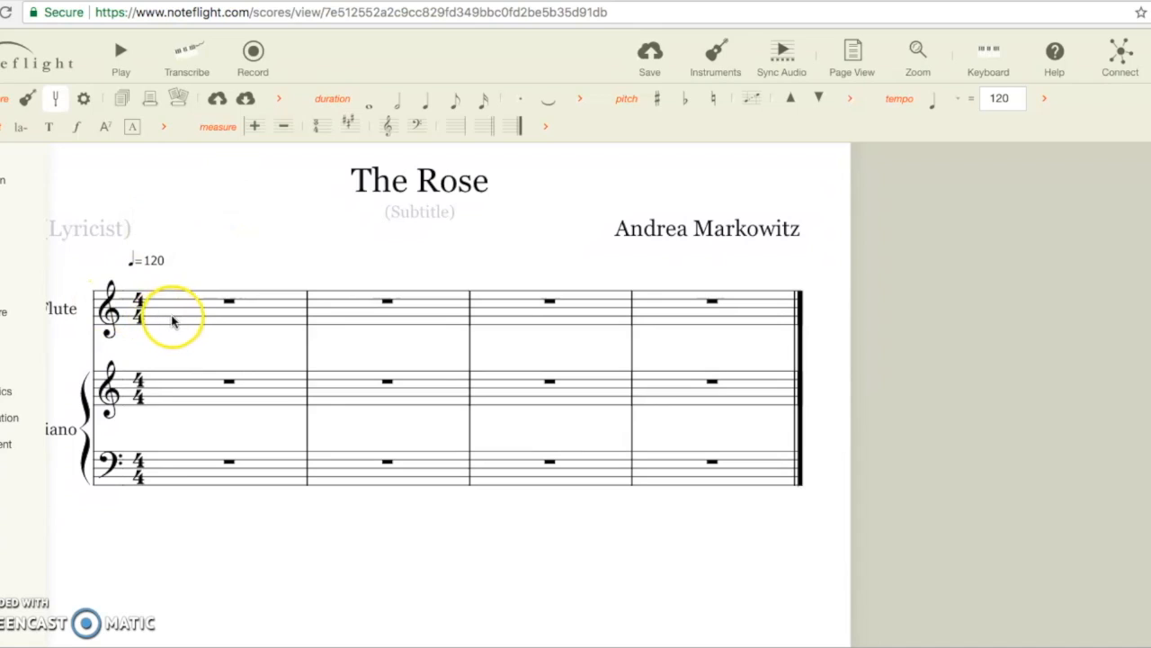
Step: Enter quarter notes C, D, E, F in flute measure 1
left_click(12, 127)
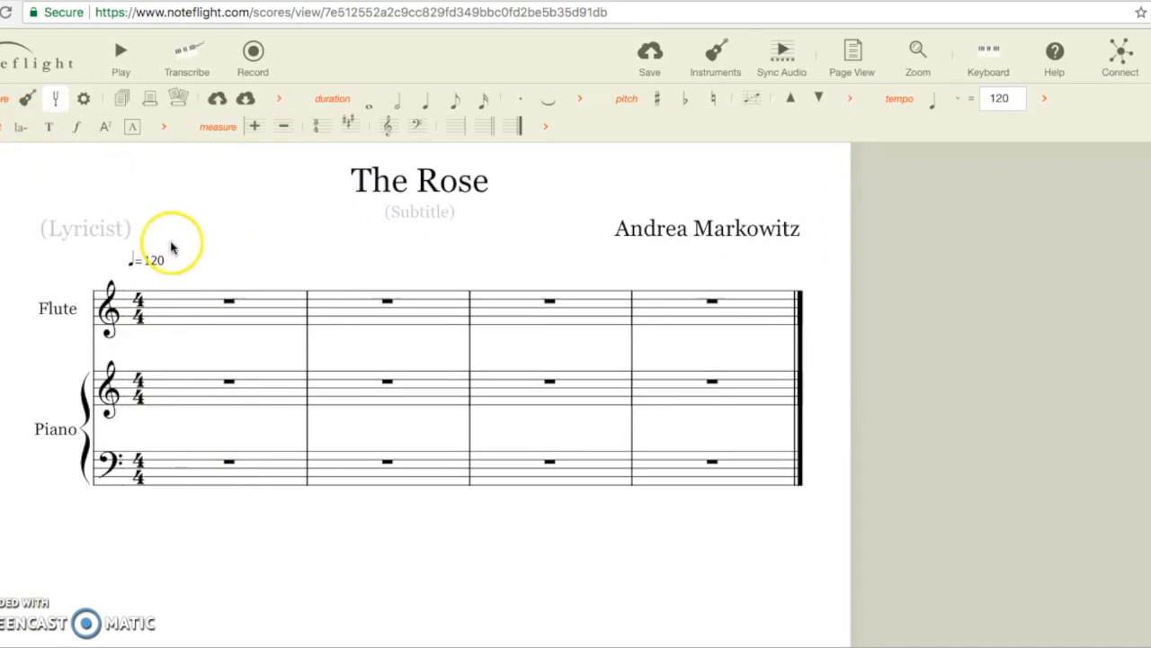
left_click(185, 259)
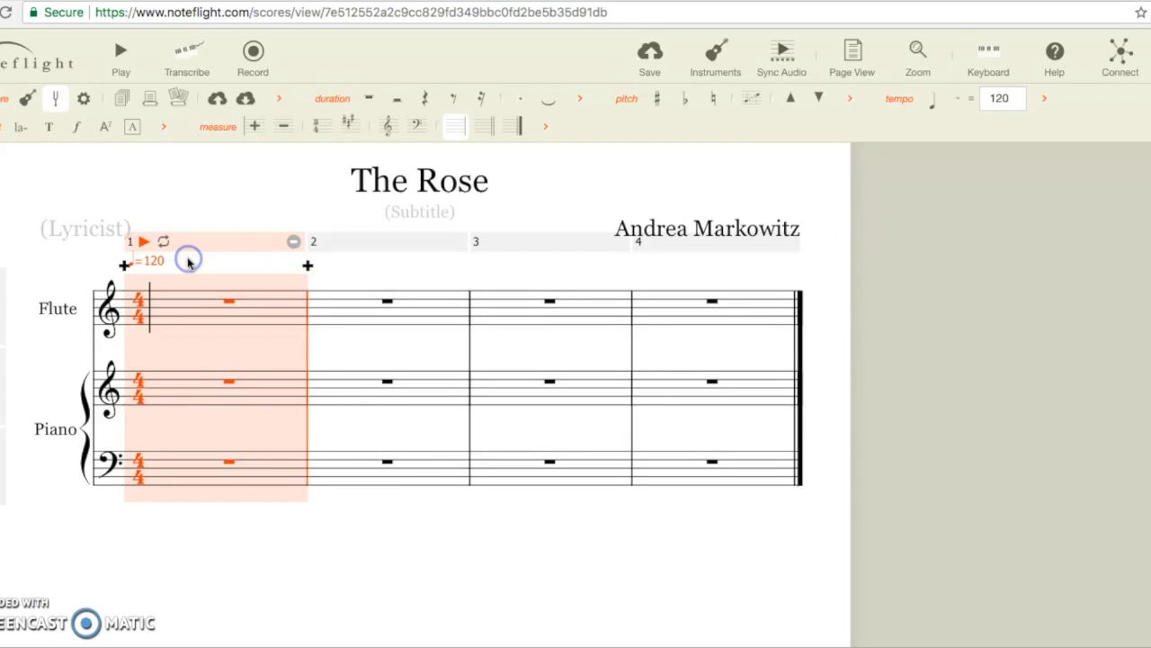
left_click(161, 334)
key("XF86AudioLowerVolume")
key("XF86AudioLowerVolume")
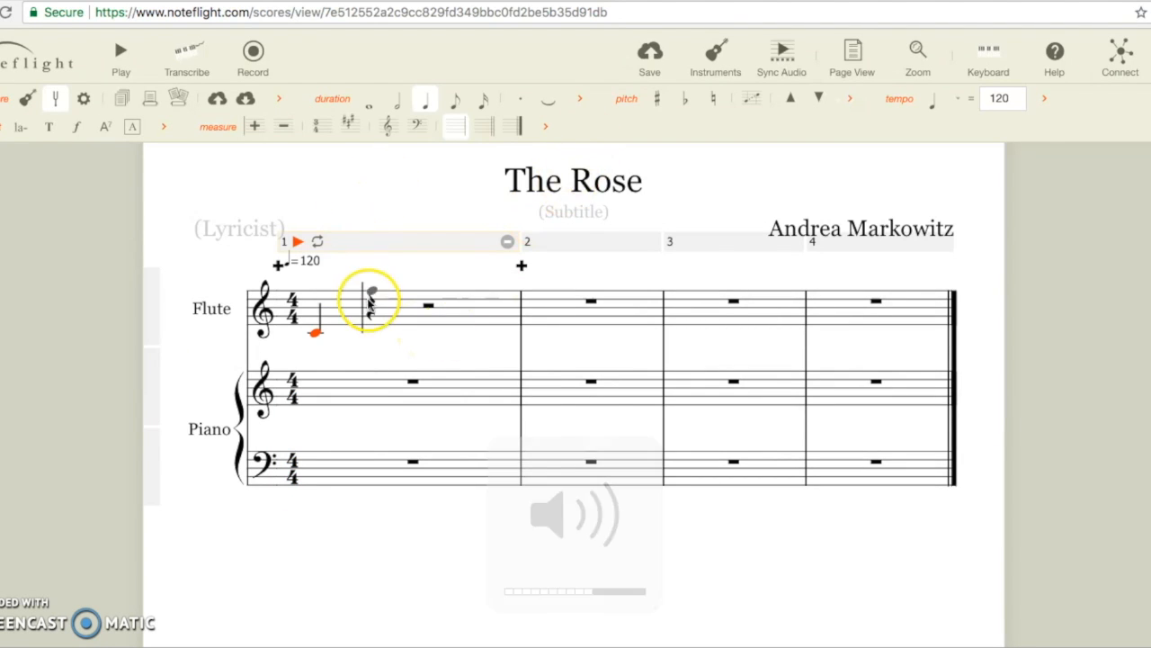
left_click(371, 328)
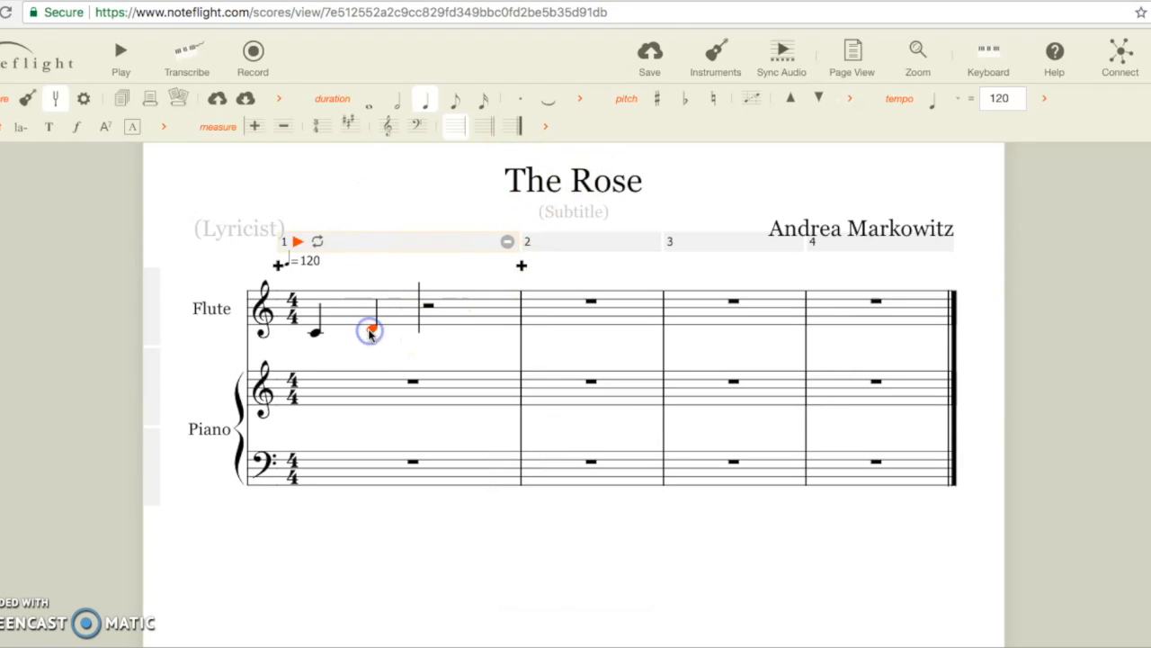
left_click(427, 327)
left_click(479, 324)
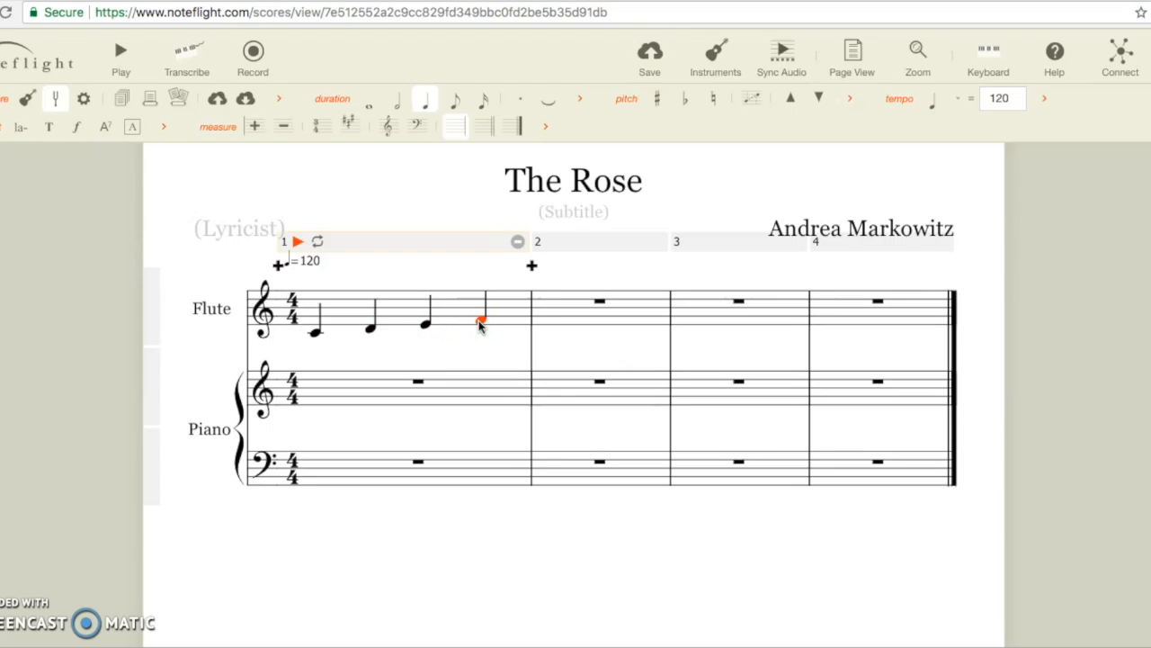
left_click(313, 402)
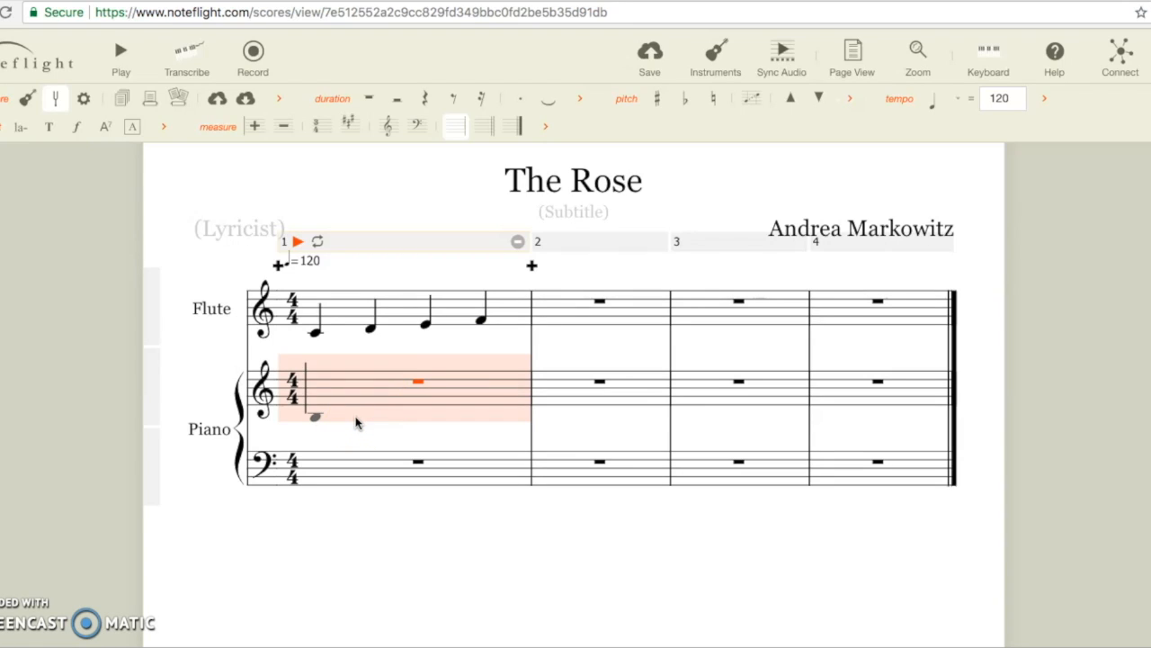
Step: Write quarter notes C and D, then a half-note E, in piano measure 1
key("c")
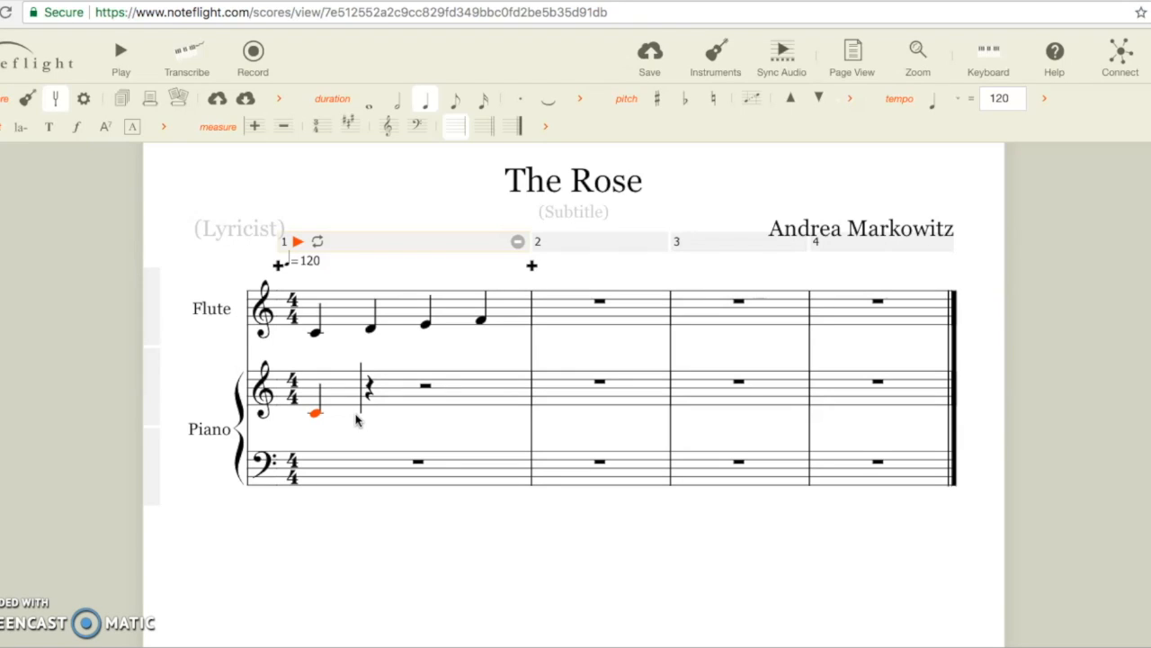
left_click(356, 416)
key("e")
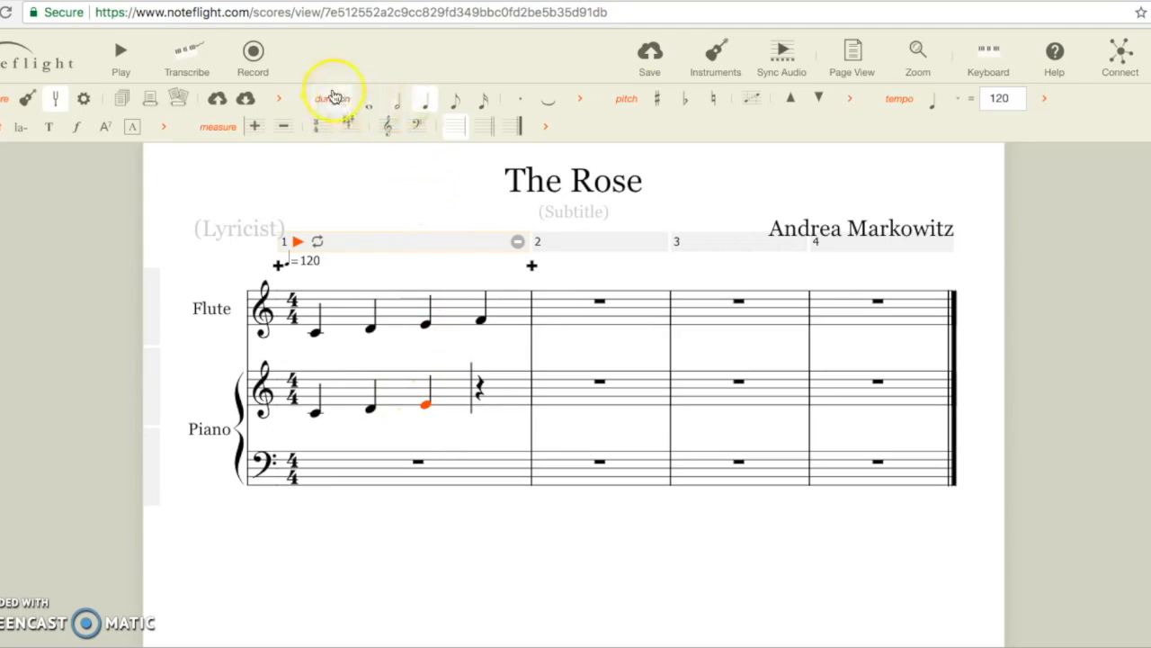
left_click(398, 103)
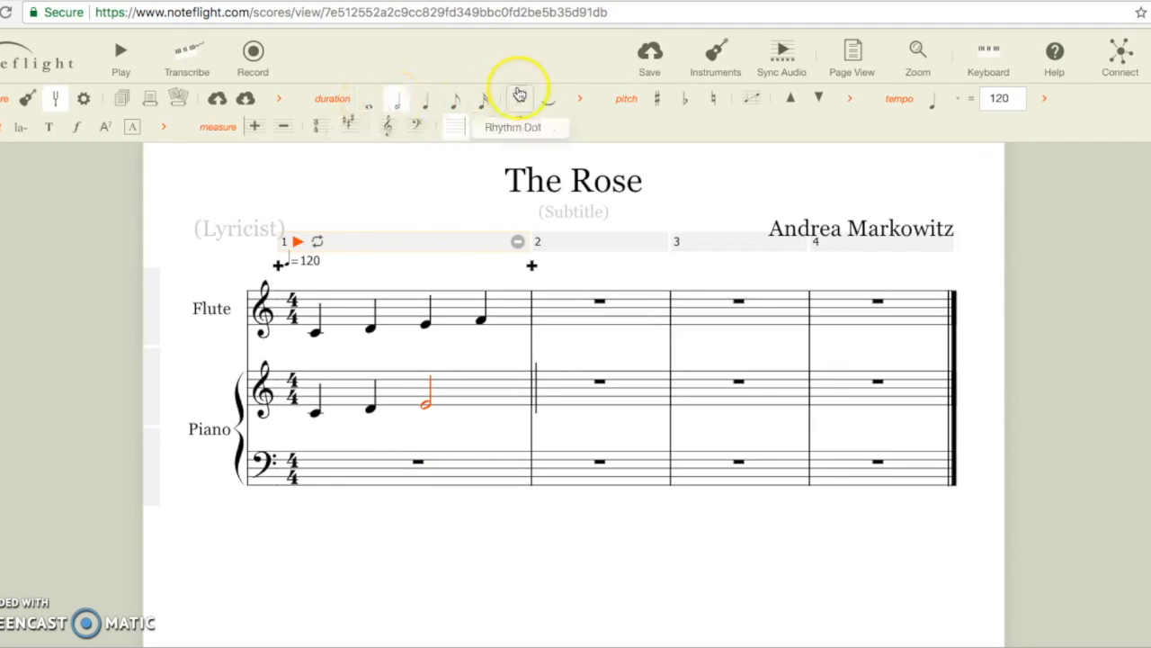
left_click(580, 100)
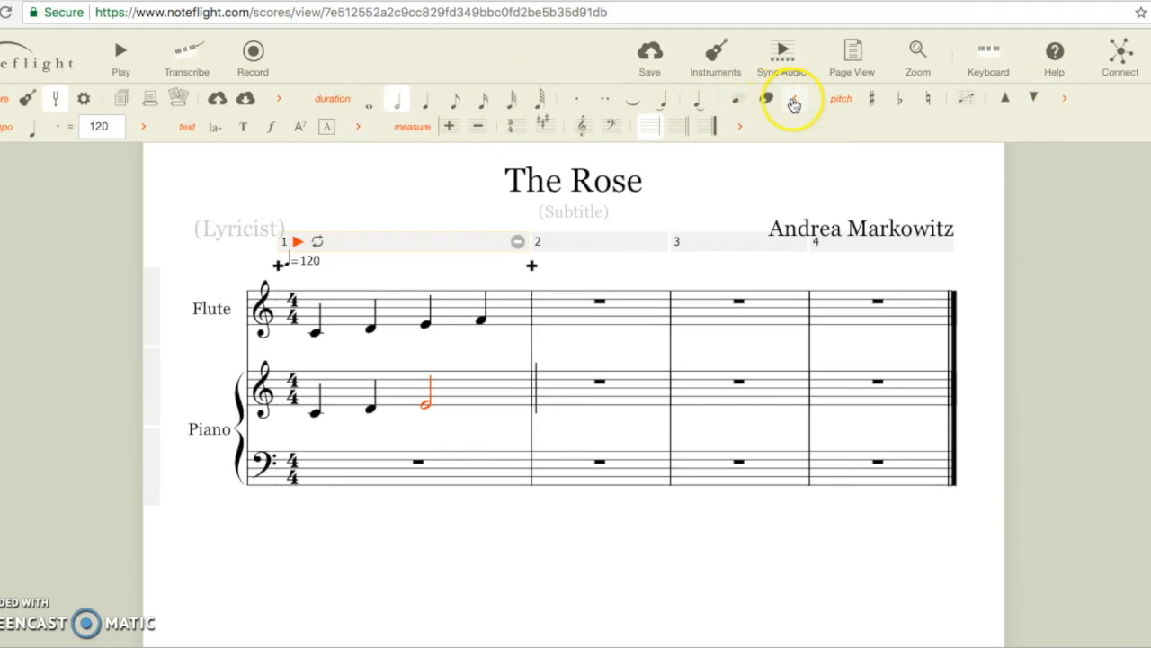
left_click(794, 105)
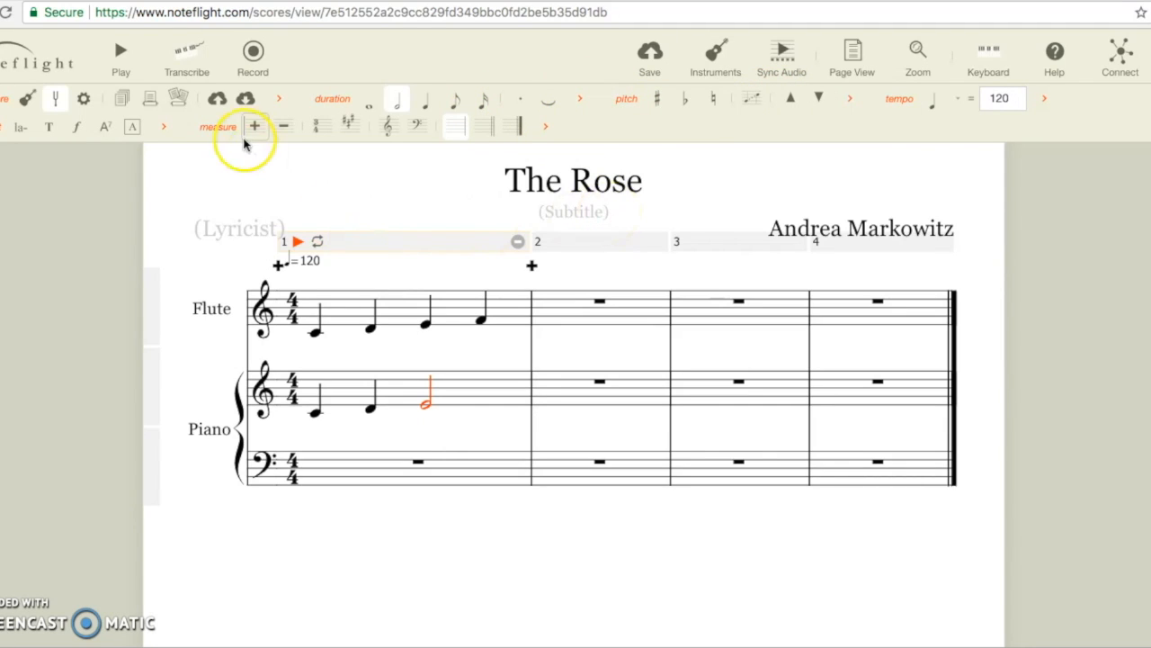
left_click(86, 103)
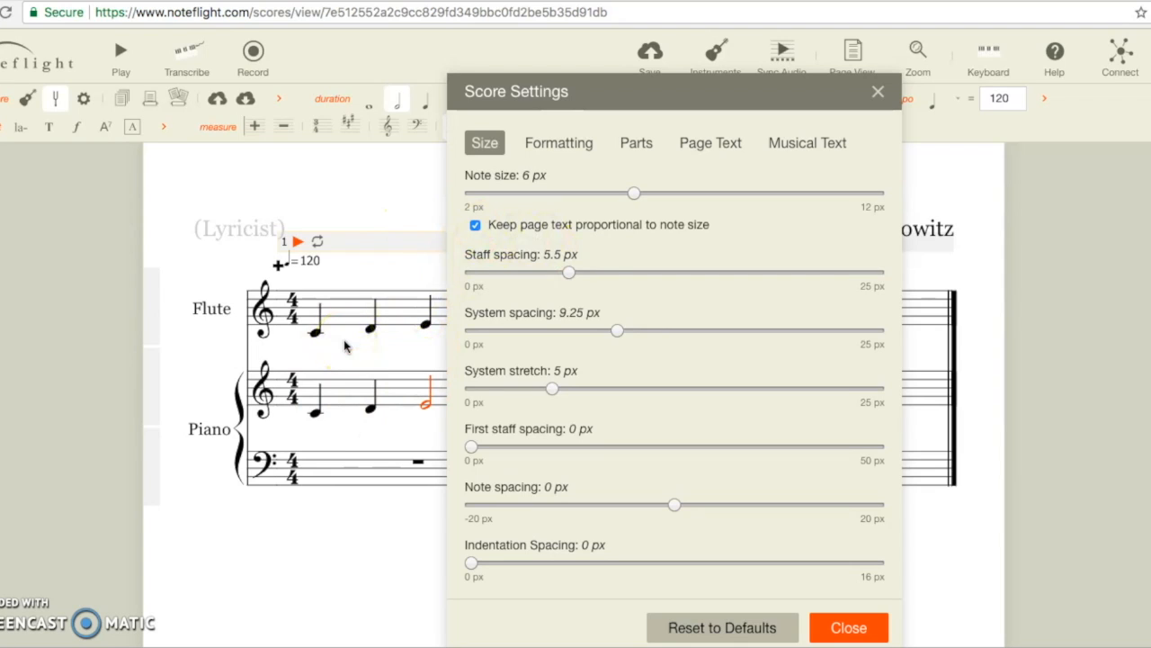
left_click(567, 273)
left_click_drag(636, 196, 663, 196)
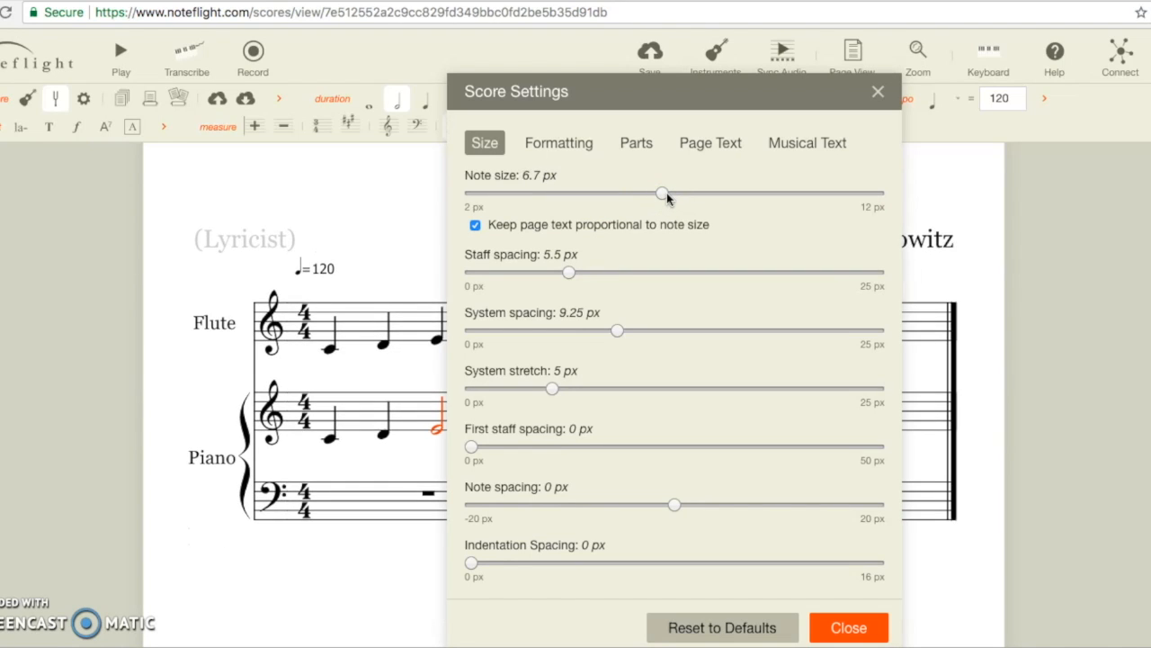
left_click(661, 195)
mouse_move(662, 199)
left_mouse_down()
mouse_move(695, 198)
mouse_move(653, 197)
left_mouse_up()
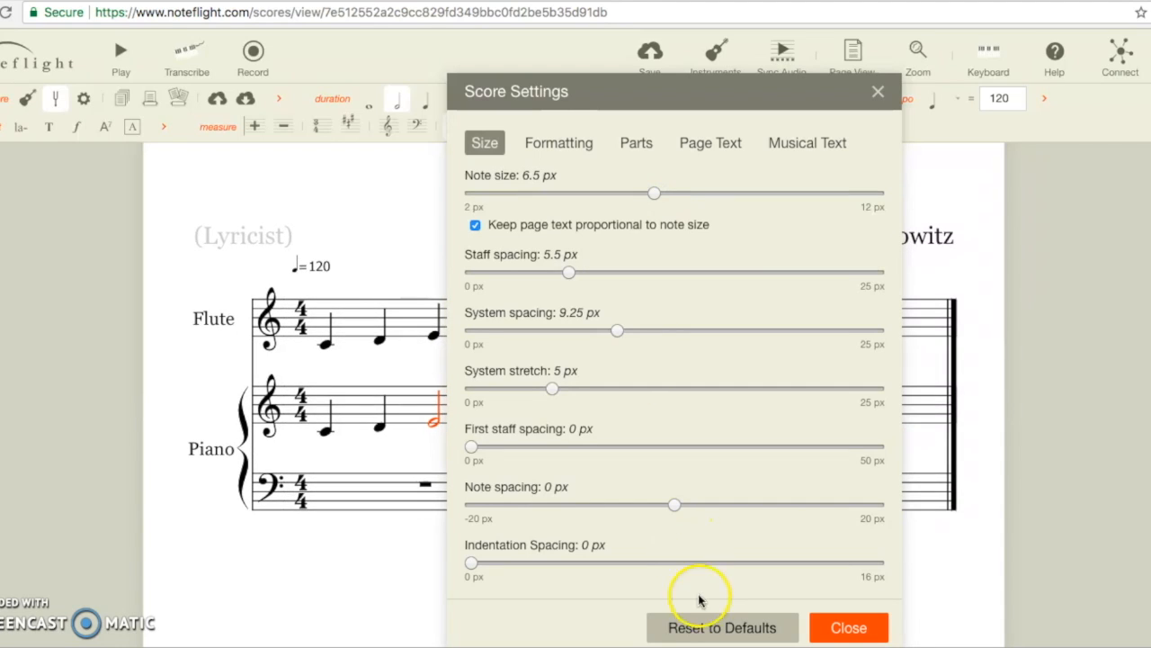
left_click(713, 631)
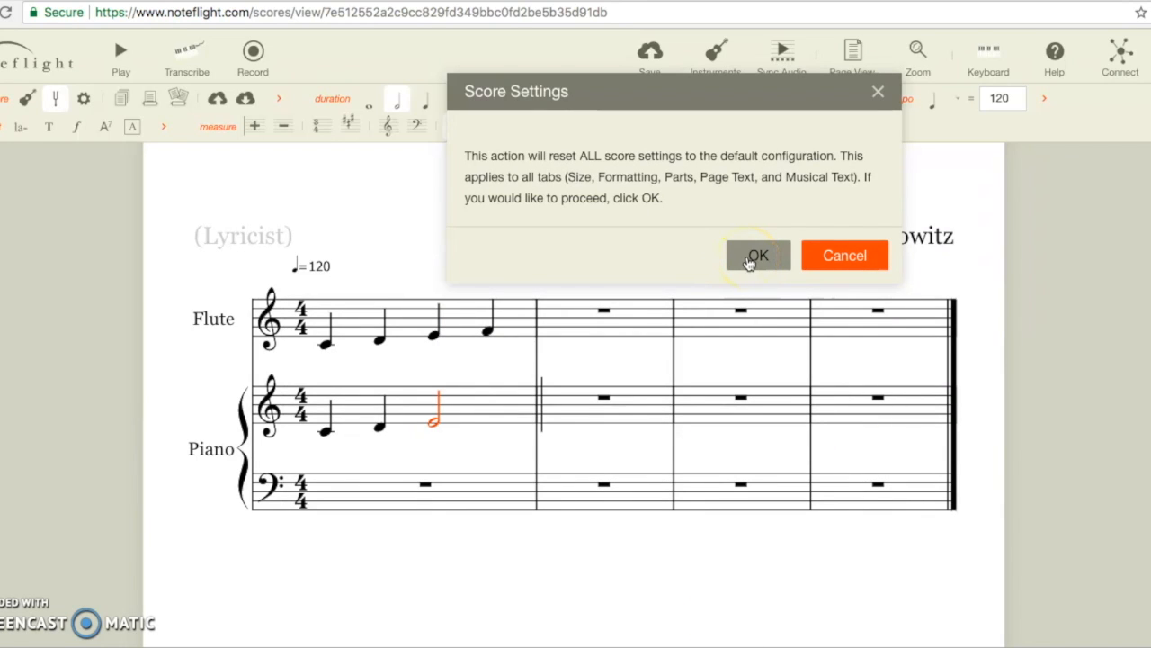
left_click(756, 256)
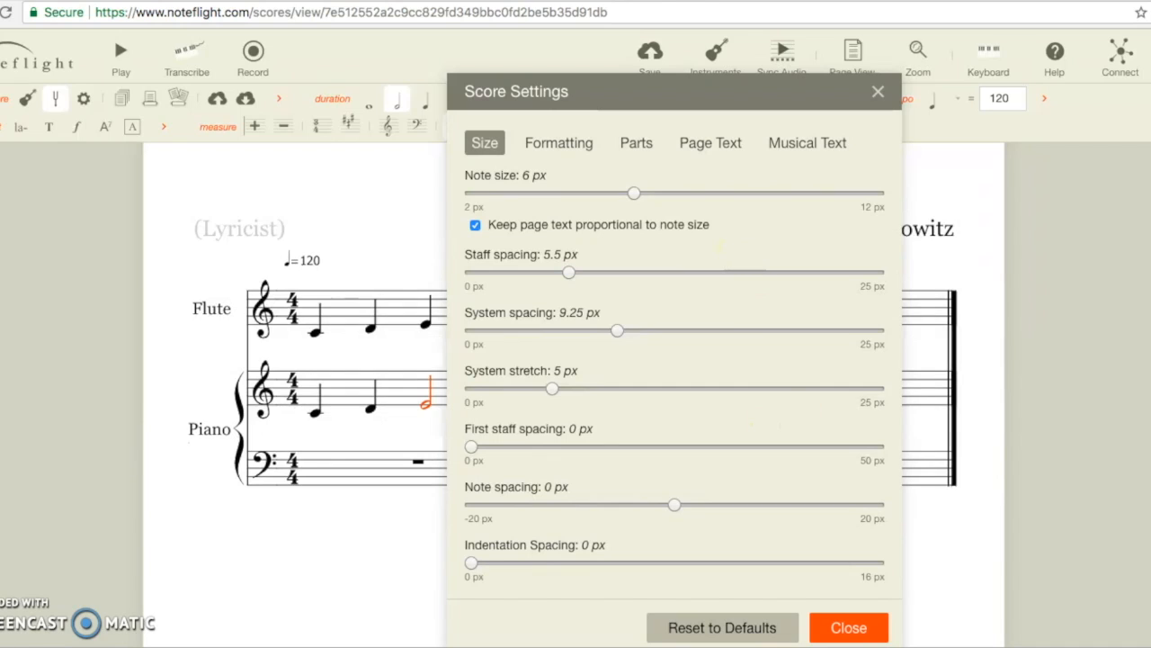
left_click(848, 628)
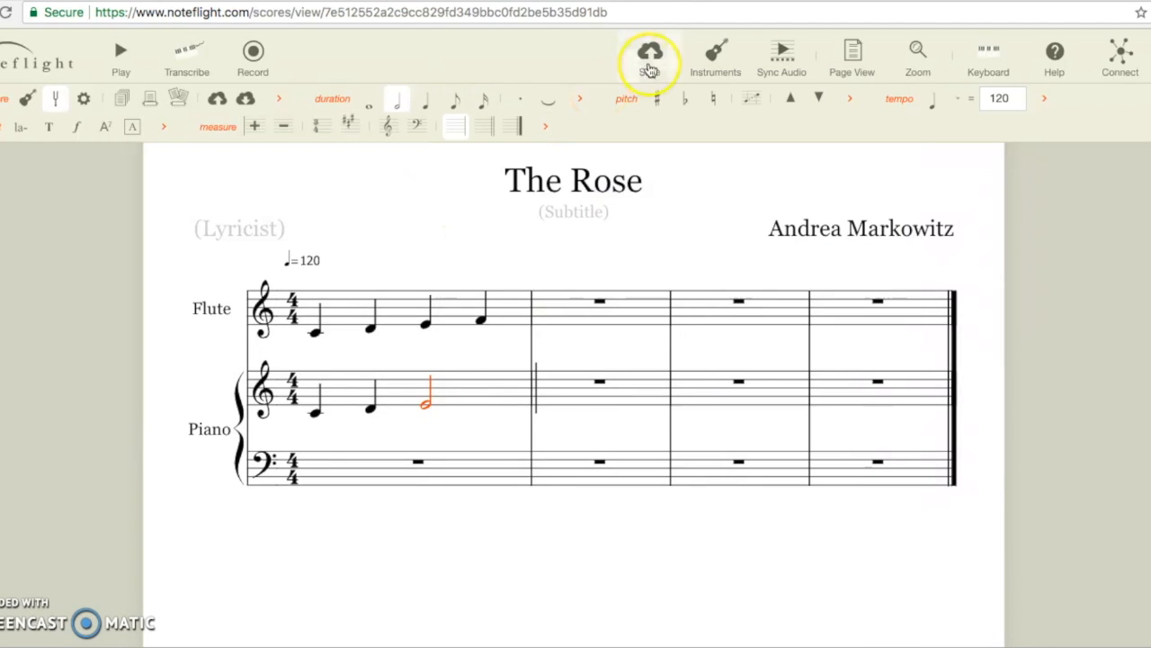
left_click(649, 63)
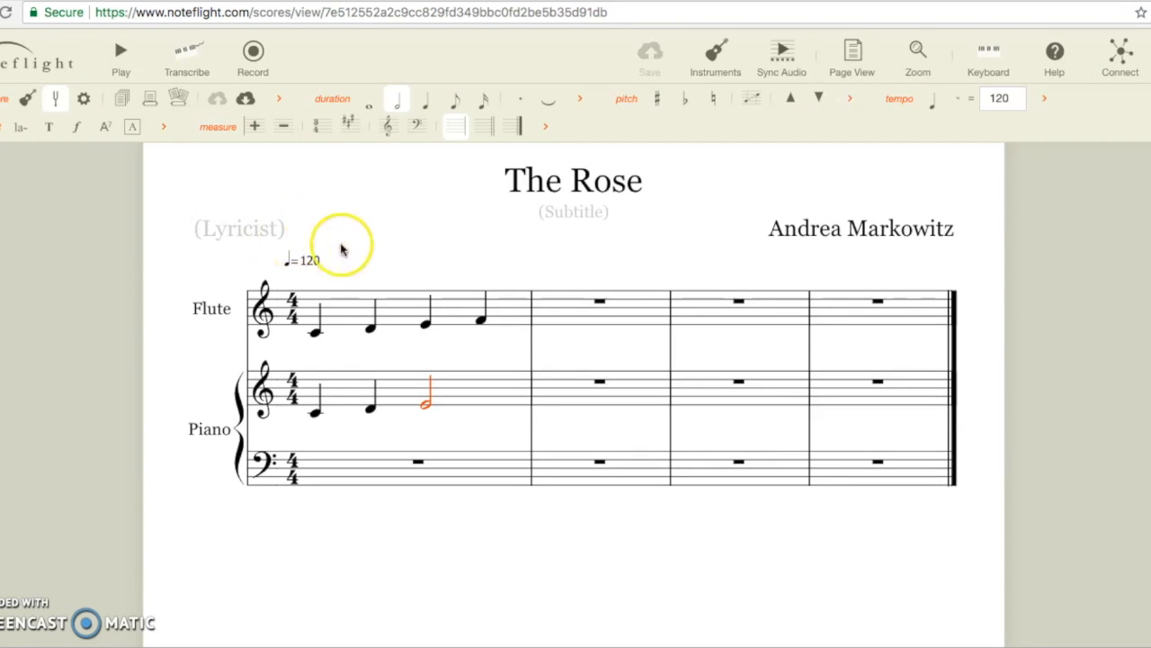
Step: Play back measure 1, then stop and return playback to the beginning
left_click(377, 265)
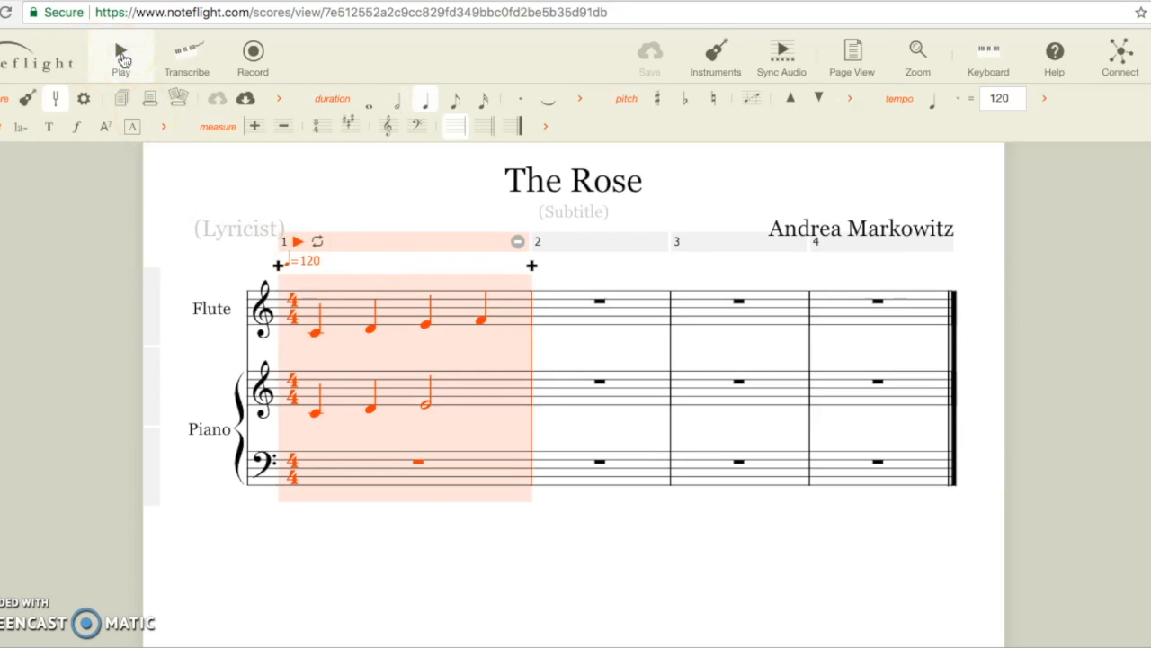
left_click(122, 56)
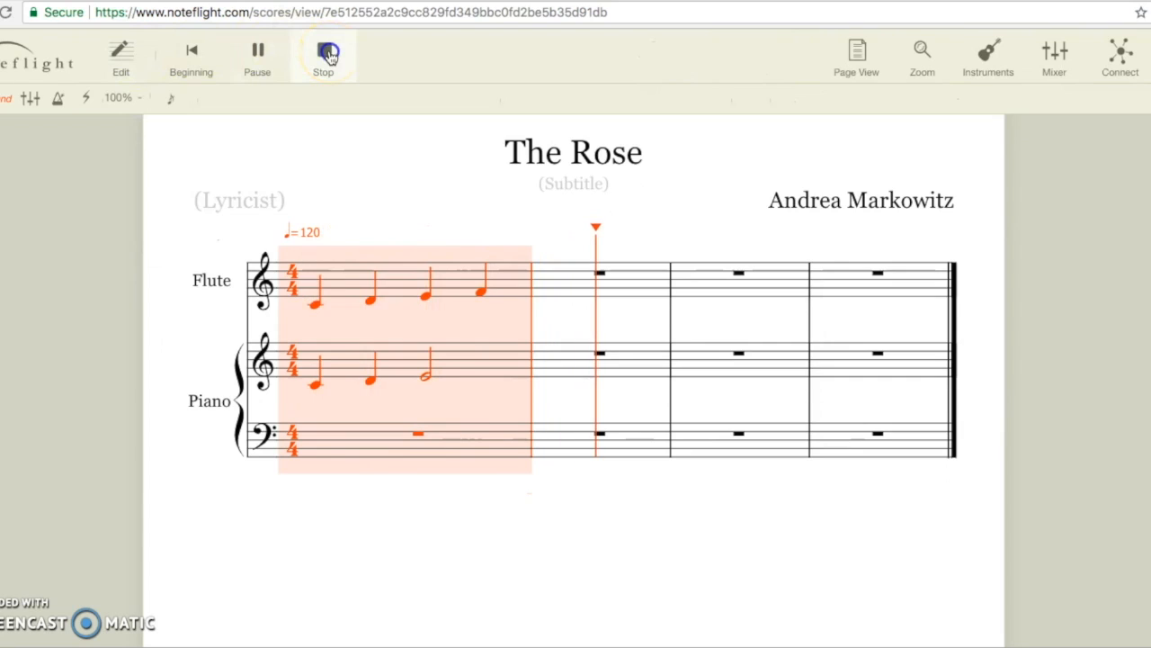
left_click(126, 56)
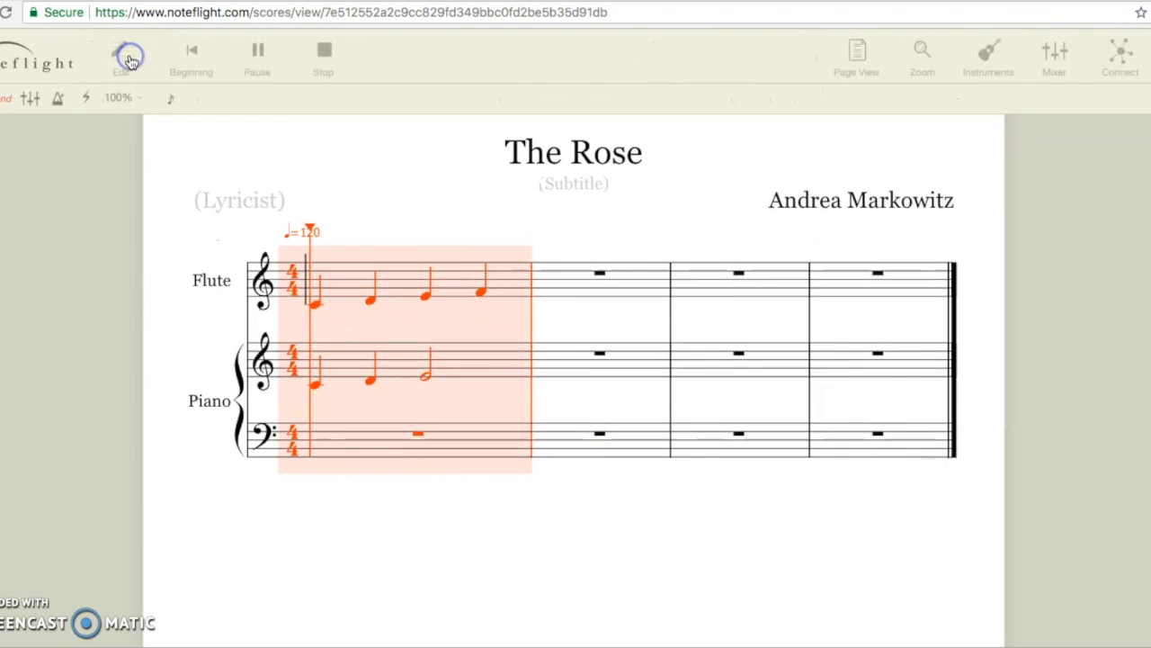
left_click(257, 52)
left_click(191, 54)
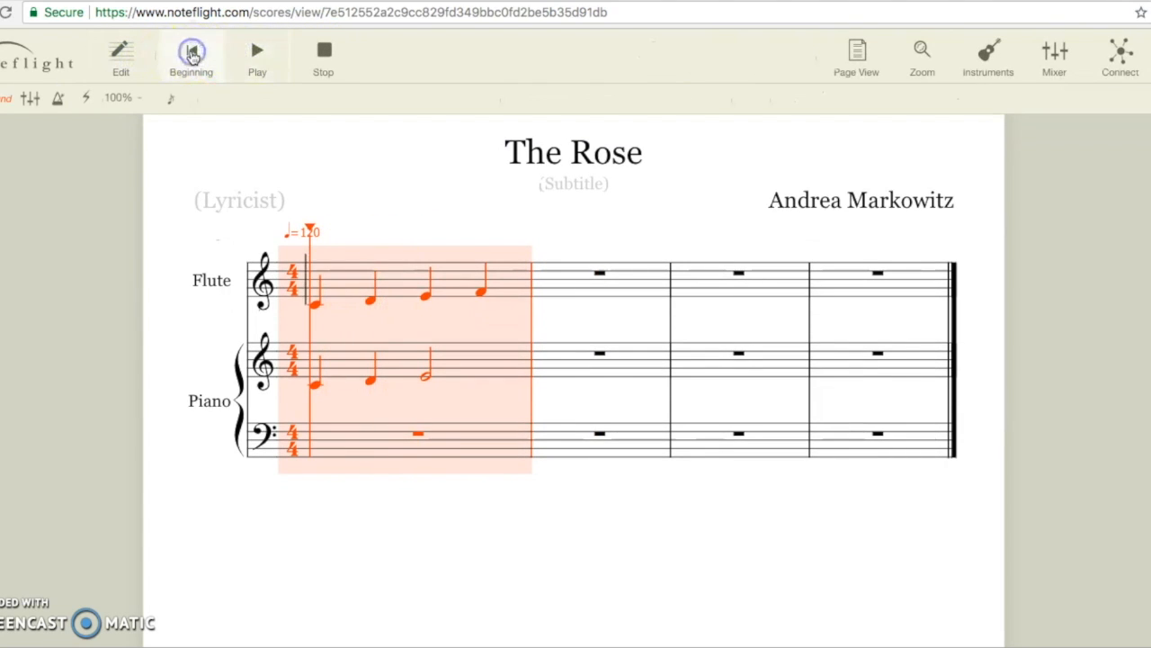
left_click(322, 56)
left_click(736, 358)
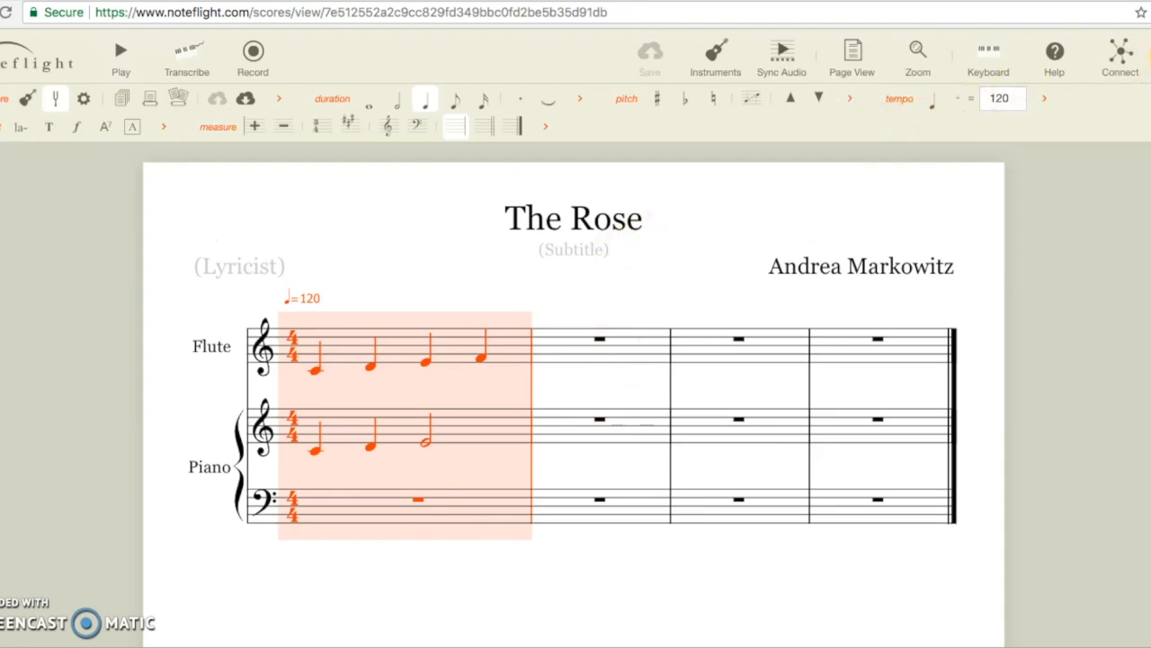
left_click(1150, 55)
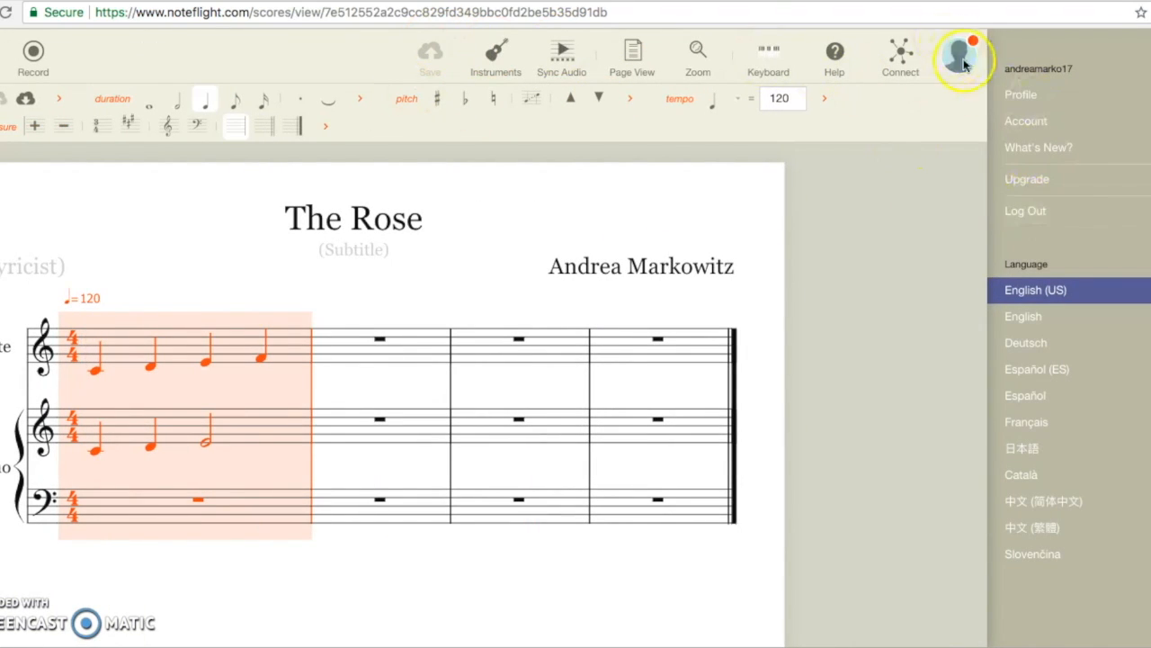
Step: Log out of Noteflight from the account panel
left_click(1051, 209)
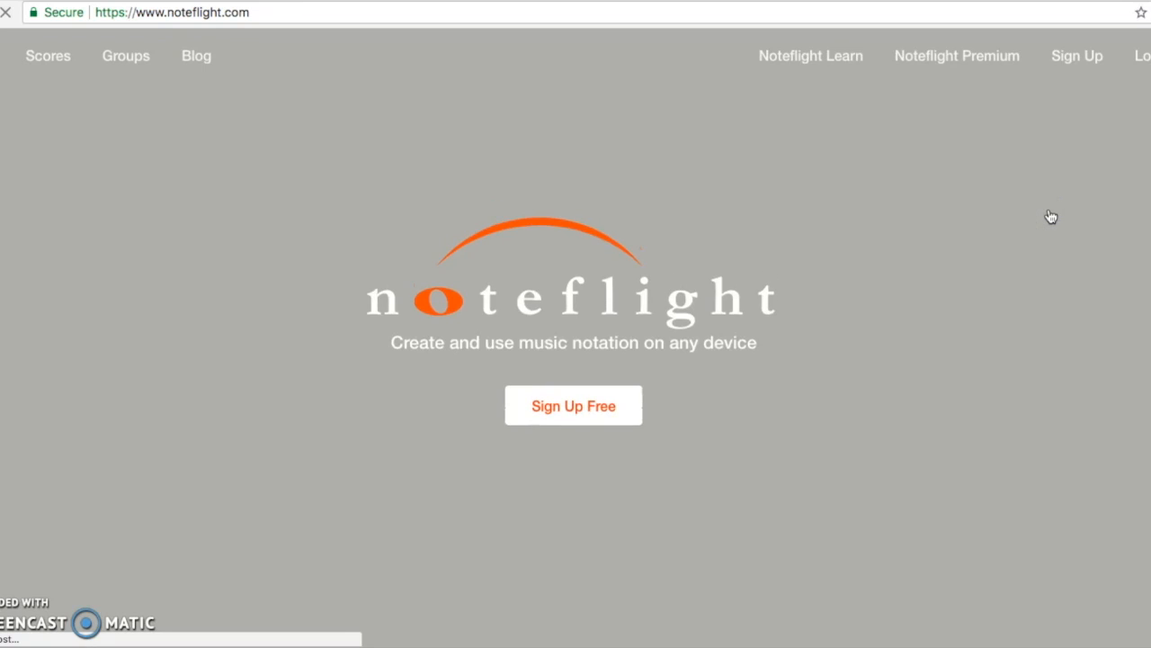